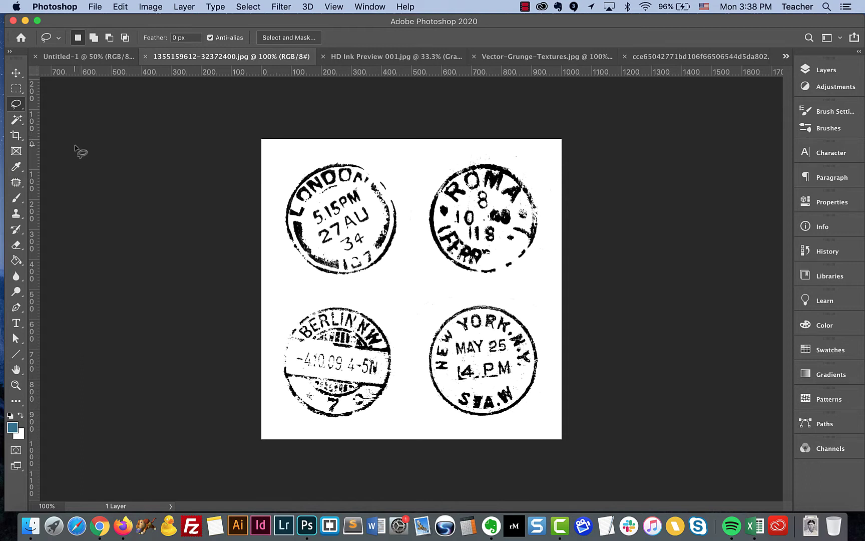
- Activate the Brush tool and check the current foreground color in the color picker, keeping it as is
click(17, 198)
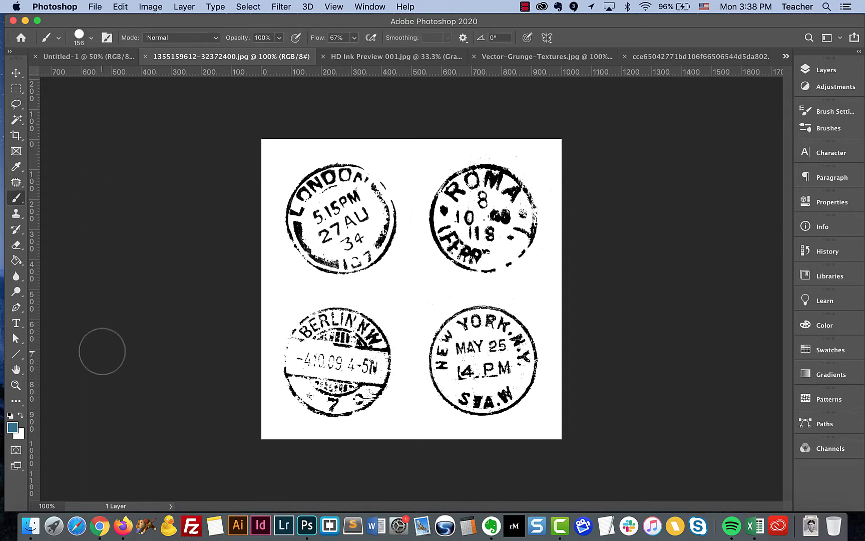
click(15, 428)
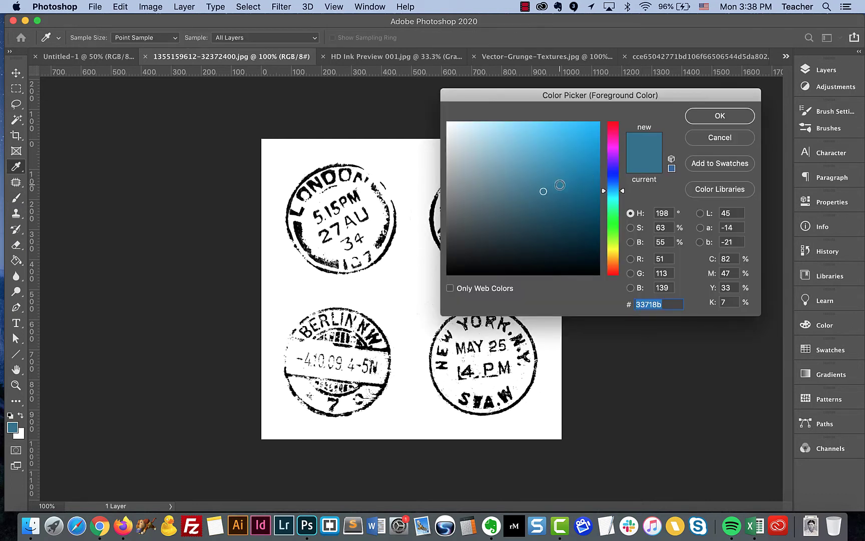
click(720, 117)
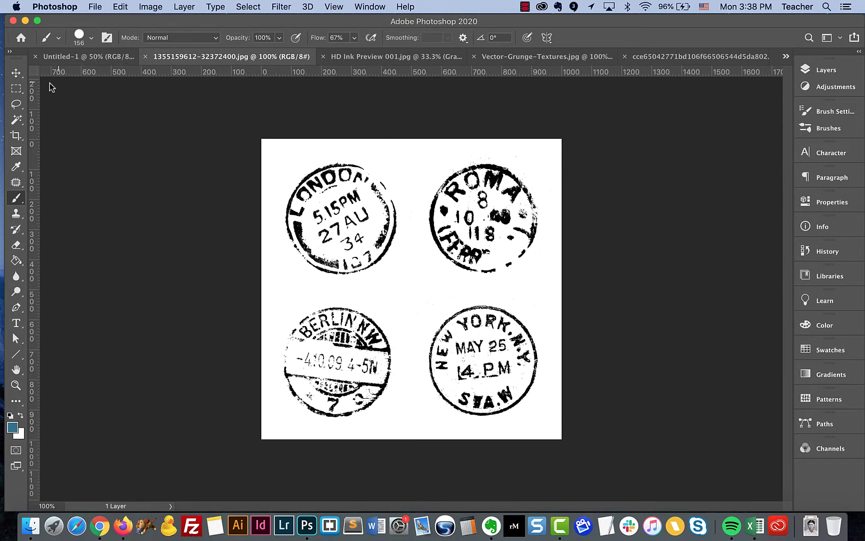
- Draw a loose freehand Lasso selection around the London postmark, leaving white space around its edge
click(16, 90)
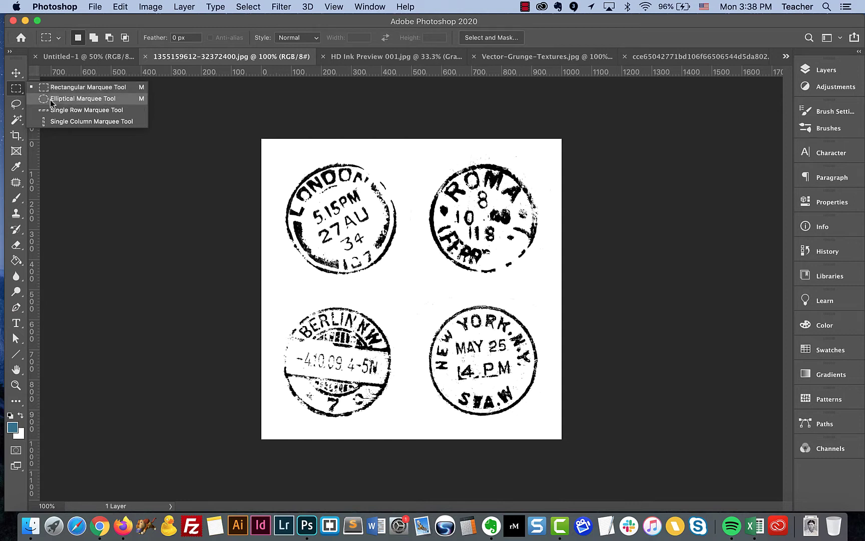
click(16, 107)
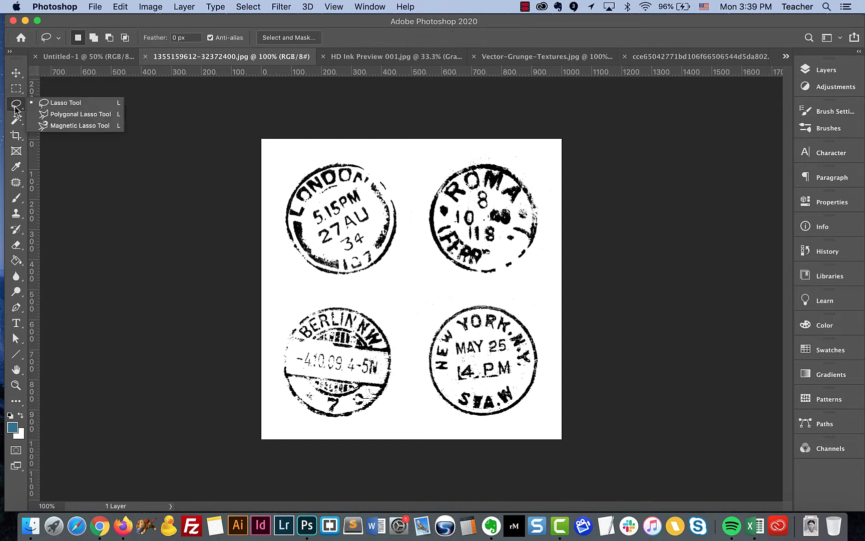
click(16, 106)
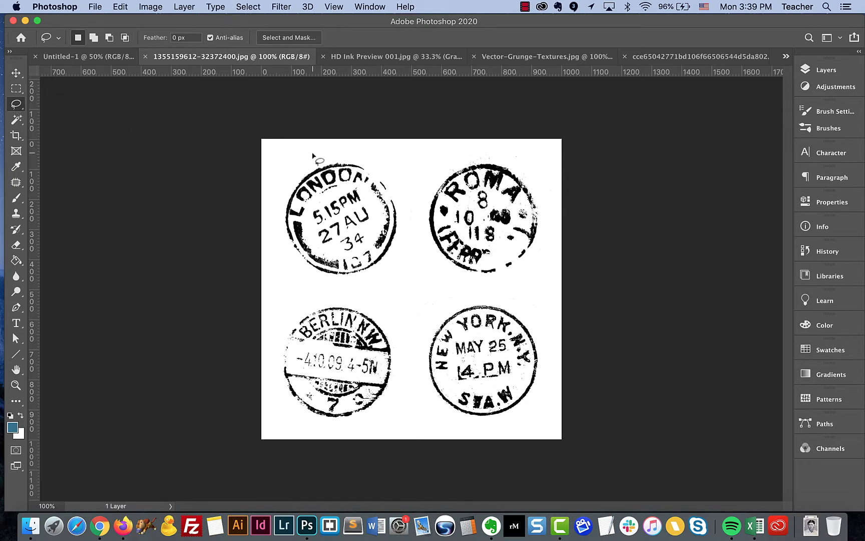
mouse_move(311, 154)
mouse_down()
mouse_move(280, 188)
mouse_move(282, 248)
mouse_move(316, 280)
mouse_move(355, 289)
mouse_move(384, 280)
mouse_move(404, 264)
mouse_move(406, 187)
mouse_move(380, 157)
mouse_move(307, 158)
mouse_up()
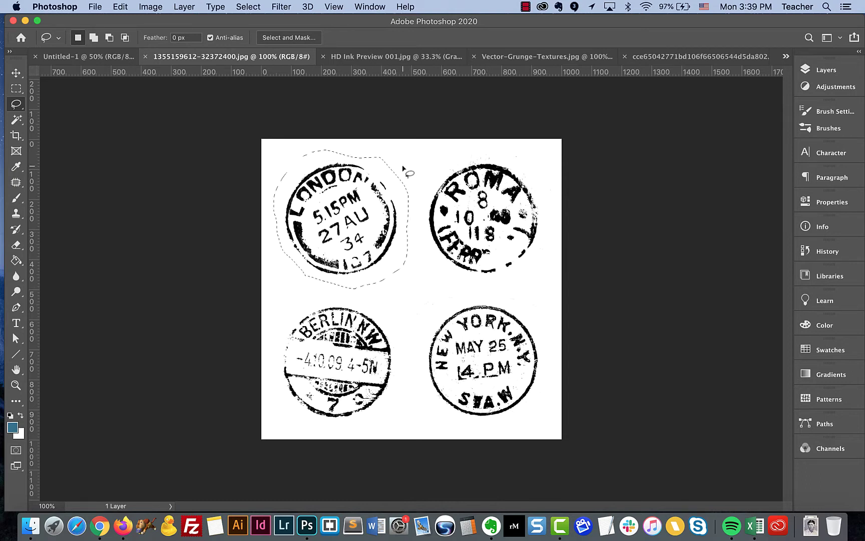
- Subtract a freehand area at the London stamp's upper-left edge from the selection and add the cut-off part of the stamp back
key(super+plus)
key(super+plus)
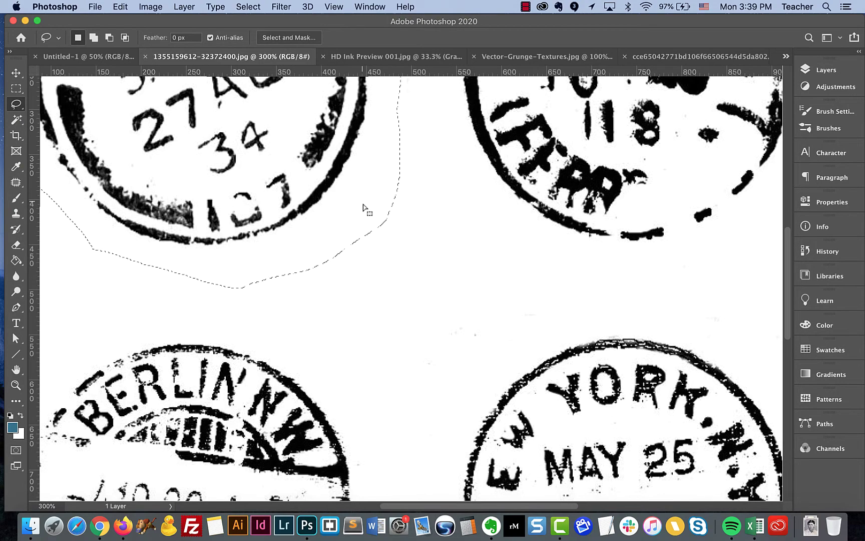
scroll(363, 209, up, 5)
scroll(363, 209, left, 3)
scroll(390, 244, up, 5)
scroll(390, 244, right, 3)
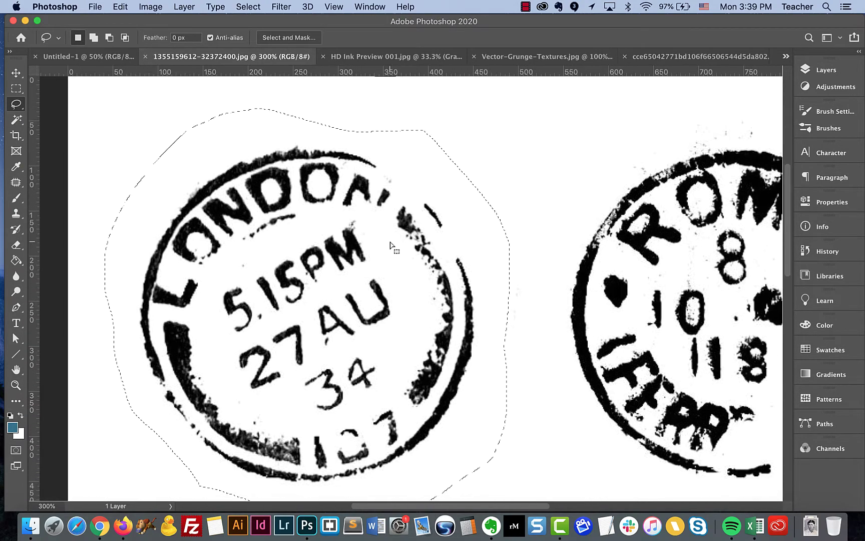
scroll(390, 244, down, 2)
scroll(390, 244, right, 1)
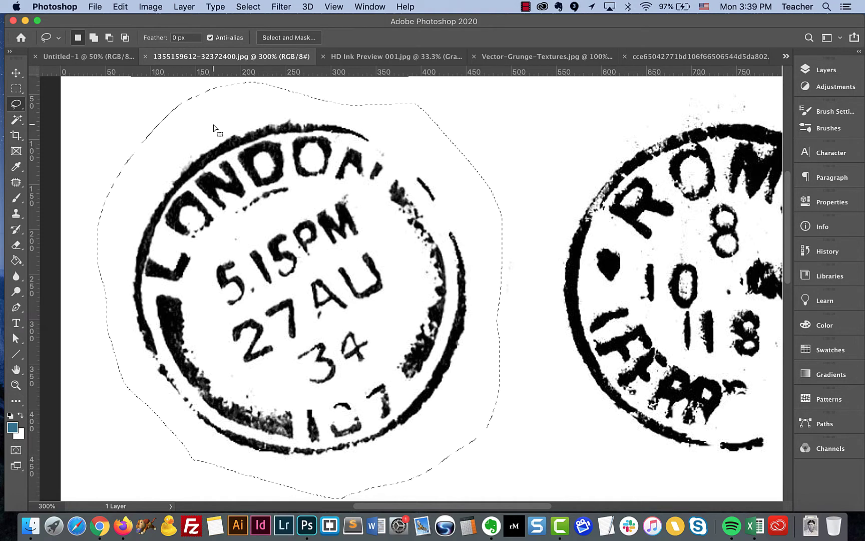
scroll(233, 134, down, 1)
scroll(233, 134, left, 1)
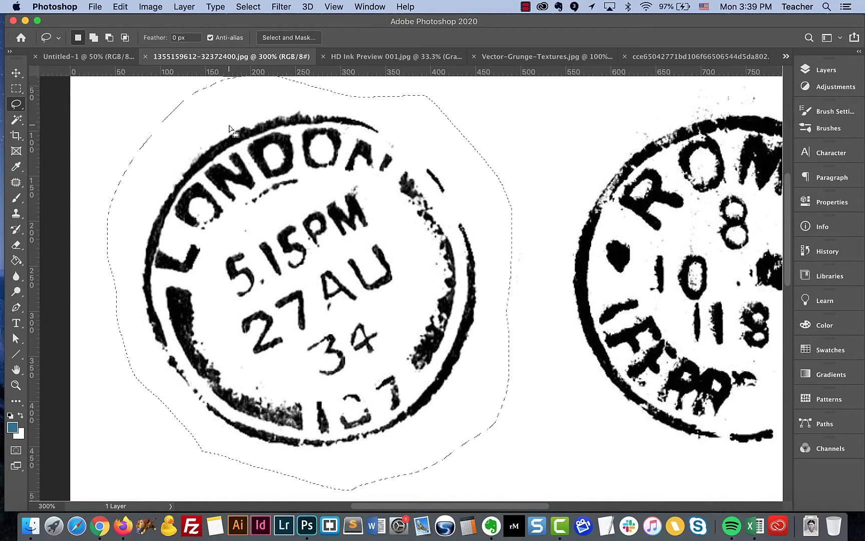
key(alt)
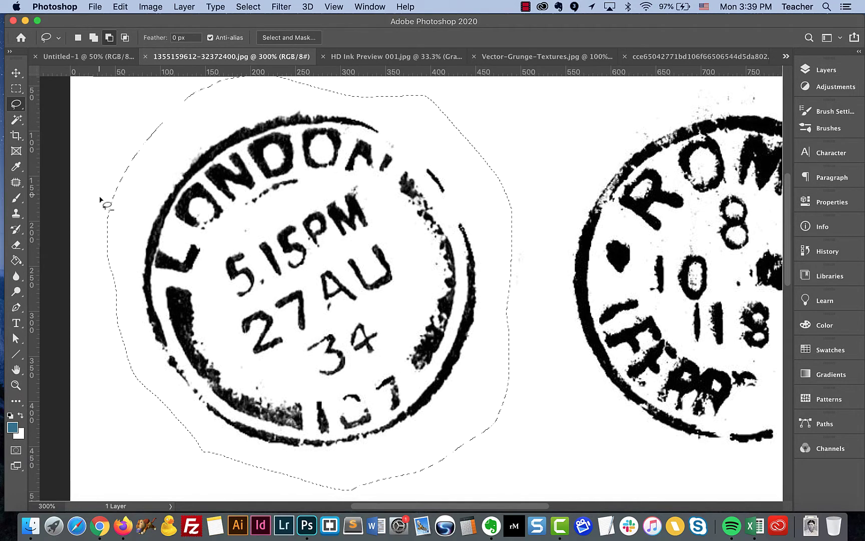
mouse_move(111, 238)
mouse_down()
mouse_move(100, 262)
mouse_move(142, 195)
mouse_move(150, 128)
mouse_move(101, 241)
mouse_move(102, 266)
mouse_up()
key(alt)
mouse_move(137, 196)
mouse_down()
mouse_move(169, 224)
mouse_move(190, 210)
mouse_move(158, 148)
mouse_move(132, 175)
mouse_up()
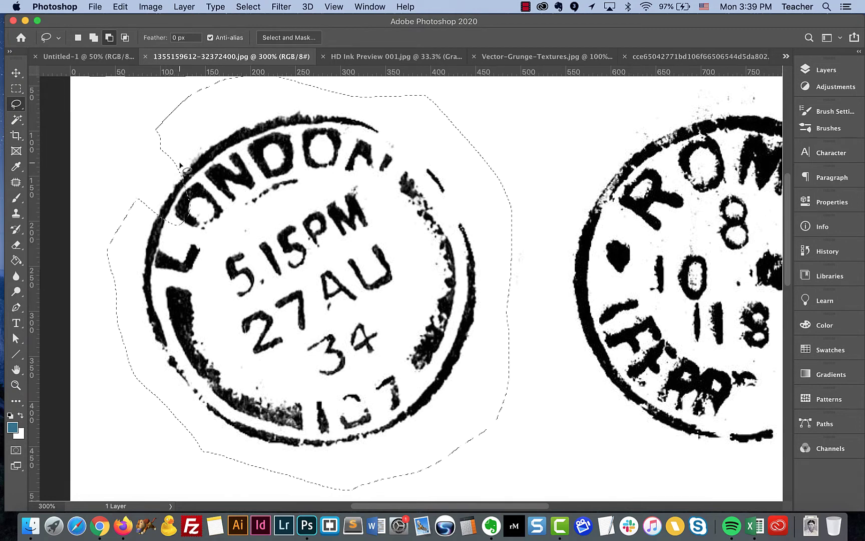
key(shift)
mouse_move(183, 155)
mouse_down()
mouse_move(152, 206)
mouse_move(151, 234)
mouse_move(173, 246)
mouse_move(213, 217)
mouse_move(200, 156)
mouse_move(186, 149)
mouse_move(170, 166)
mouse_move(165, 155)
mouse_move(147, 231)
mouse_move(187, 203)
mouse_up()
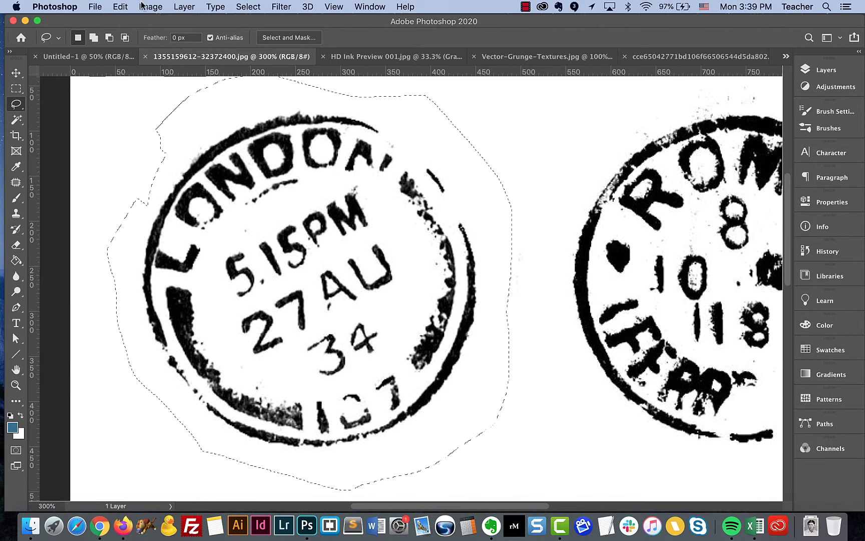
click(121, 6)
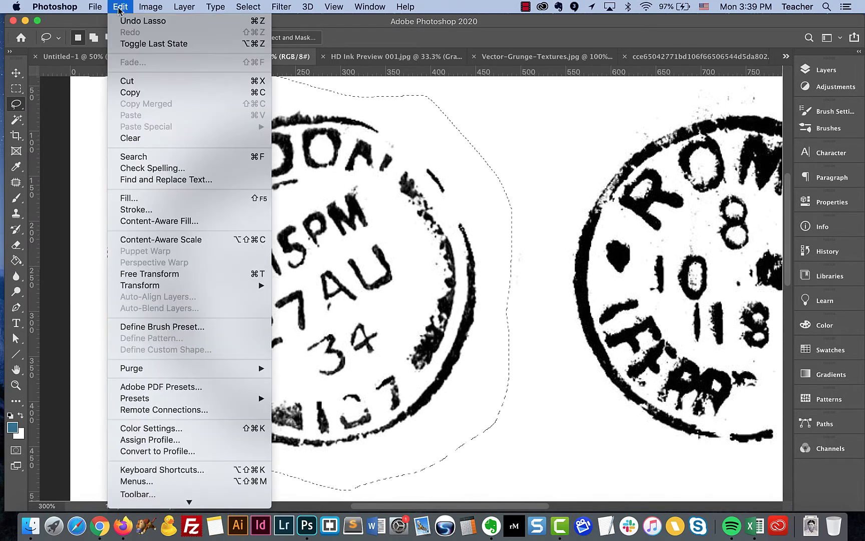
click(187, 327)
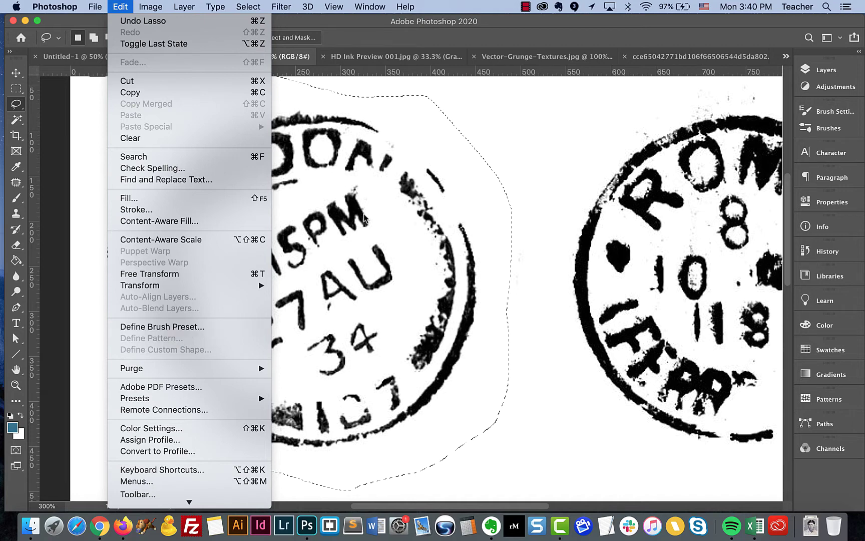
click(159, 7)
mouse_move(160, 27)
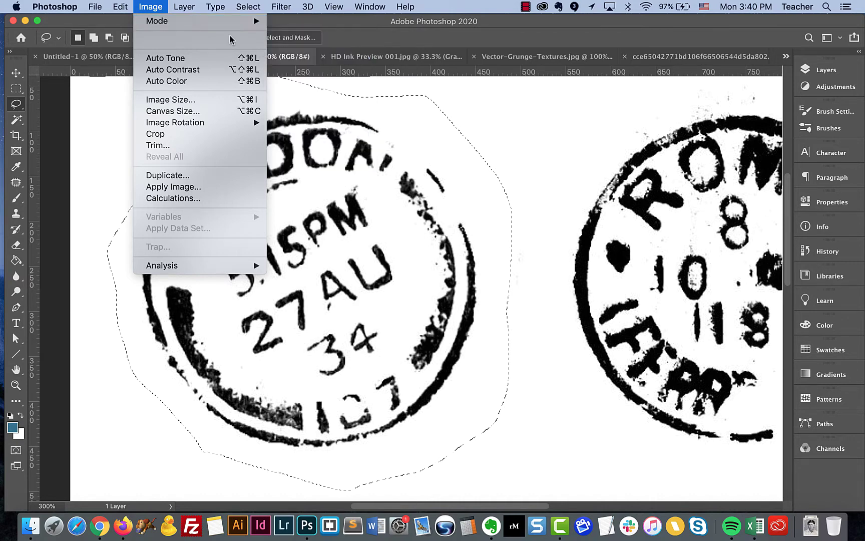
click(153, 7)
- Define the selected London postmark as a brush preset named stamp-london
click(120, 6)
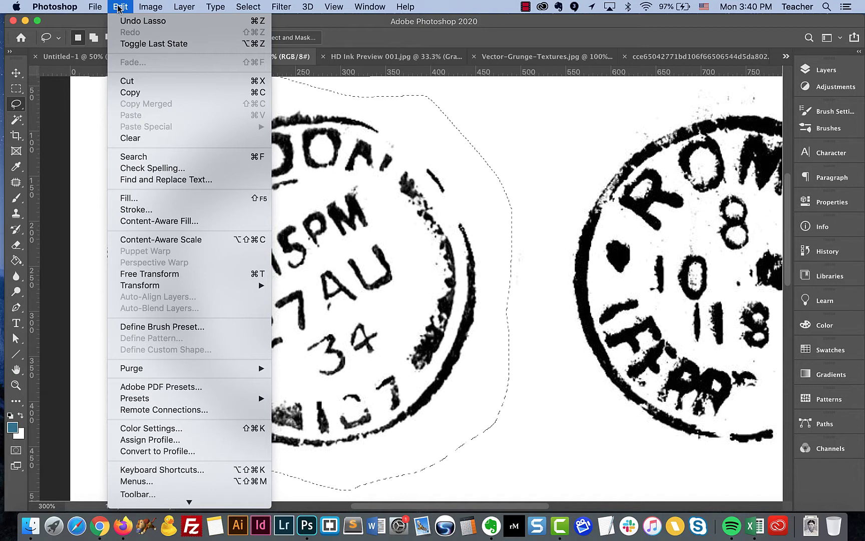
click(173, 327)
text(s)
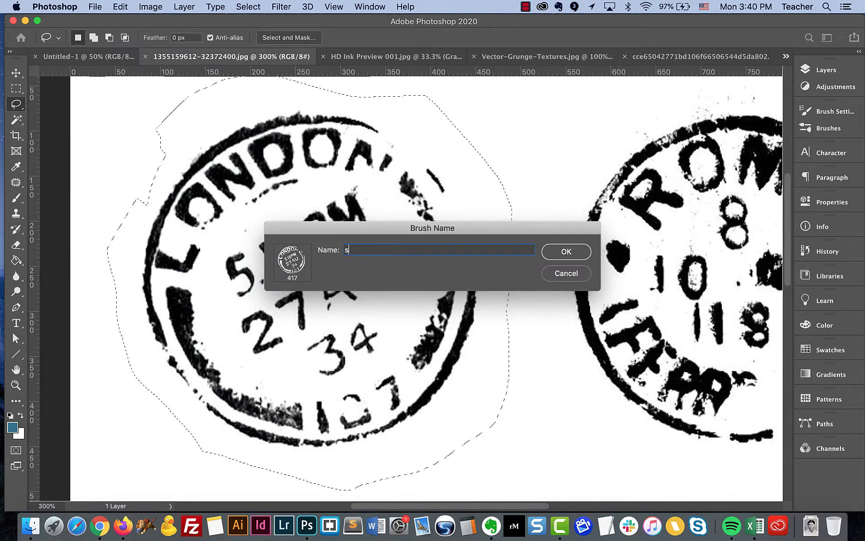
text(tamp-lo)
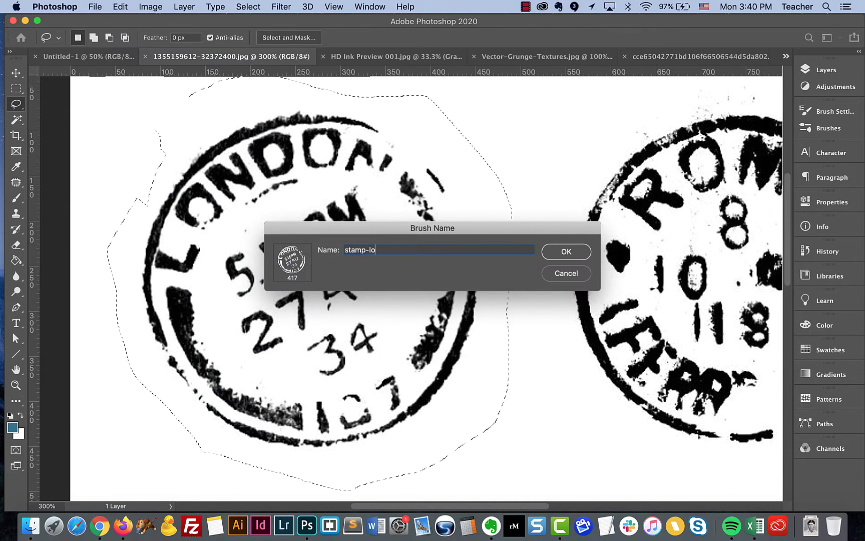
text(ndon)
click(567, 252)
- Switch to the Untitled-1 document and stamp the London brush once at 417 px near the canvas's upper-left corner
key(b)
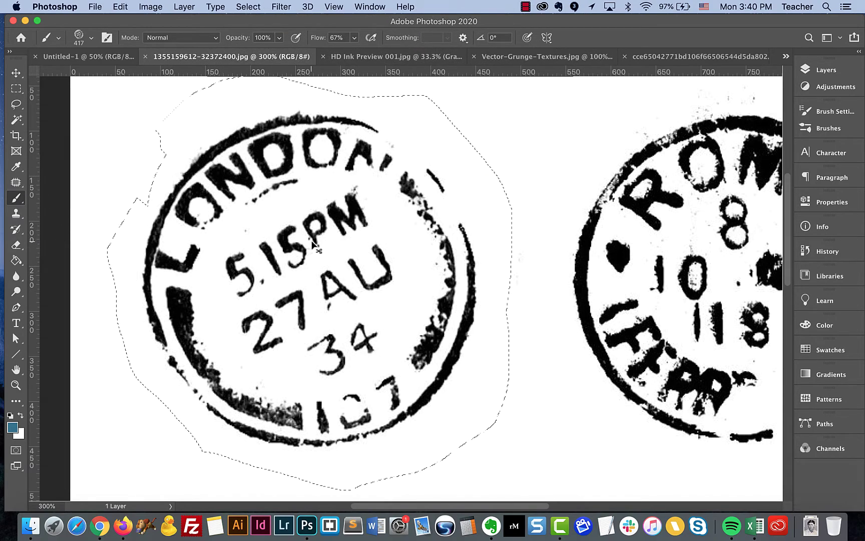
key(super+minus)
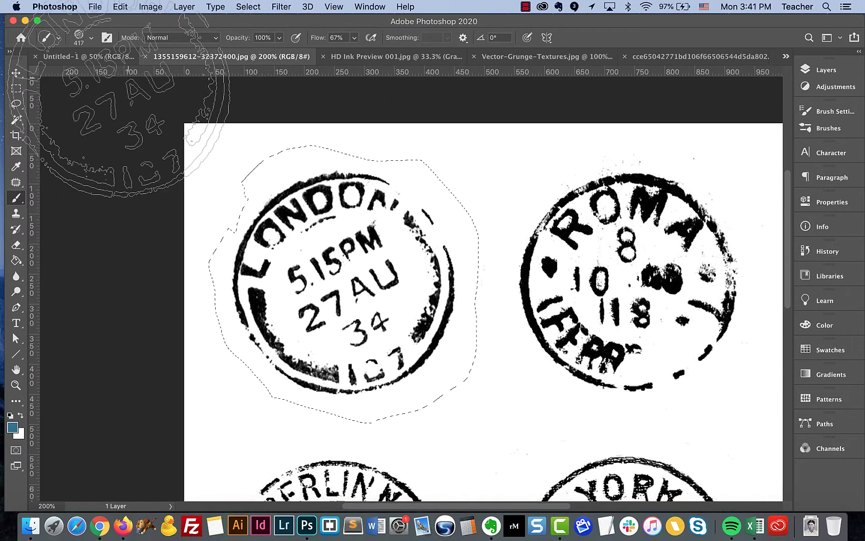
click(85, 56)
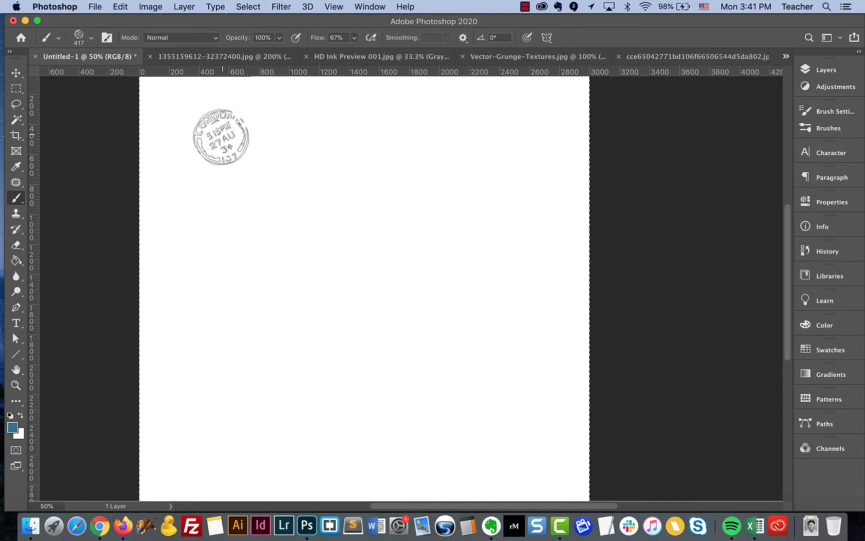
key(super+equal)
key(super+equal)
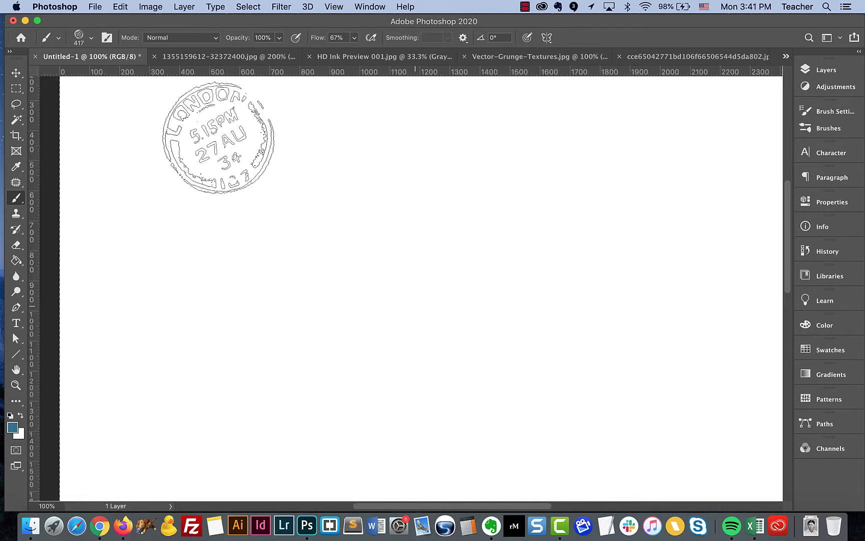
scroll(218, 137, left, 5)
scroll(218, 138, up, 2)
click(213, 185)
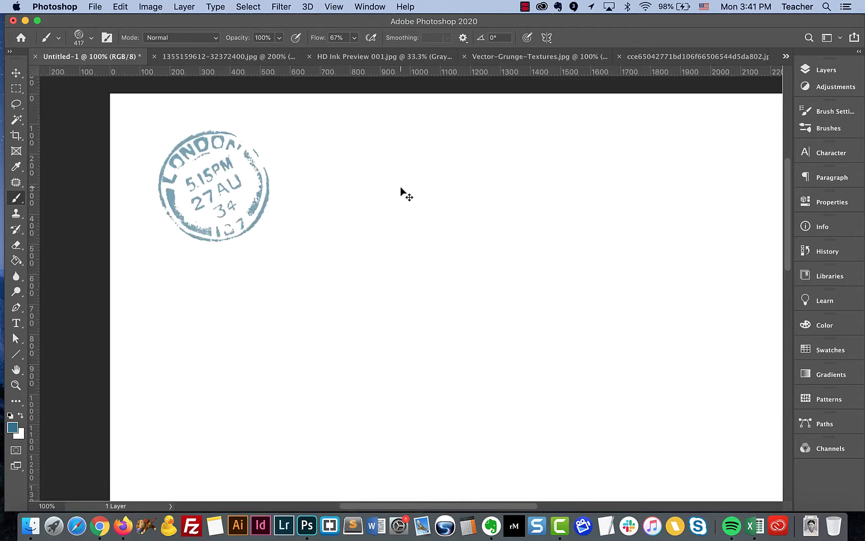
- Enlarge the London stamp brush to 2300 px and stamp it once below and beside the small imprint, near the canvas's middle
key(super+0)
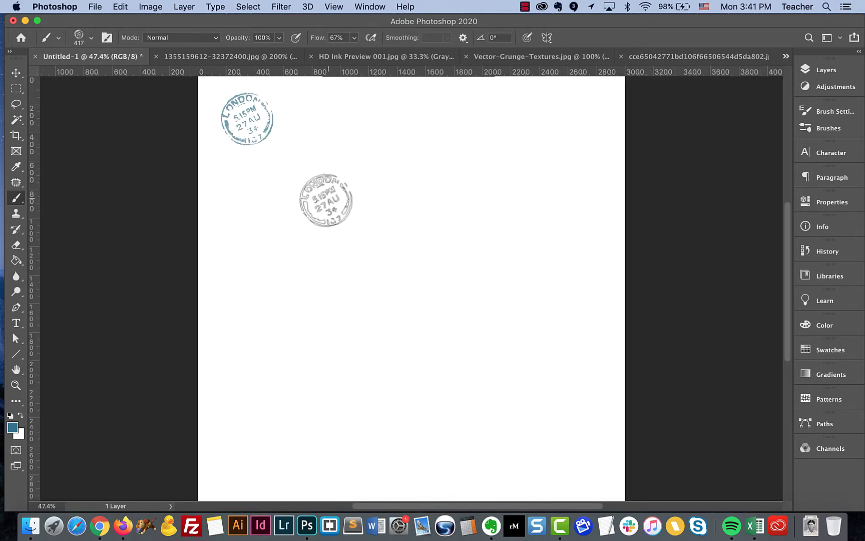
key(bracketright)
key(bracketright)
key(bracketright)
key(bracketright)
key(bracketright)
key(bracketright)
key(bracketright)
key(bracketright)
key(bracketright)
key(bracketright)
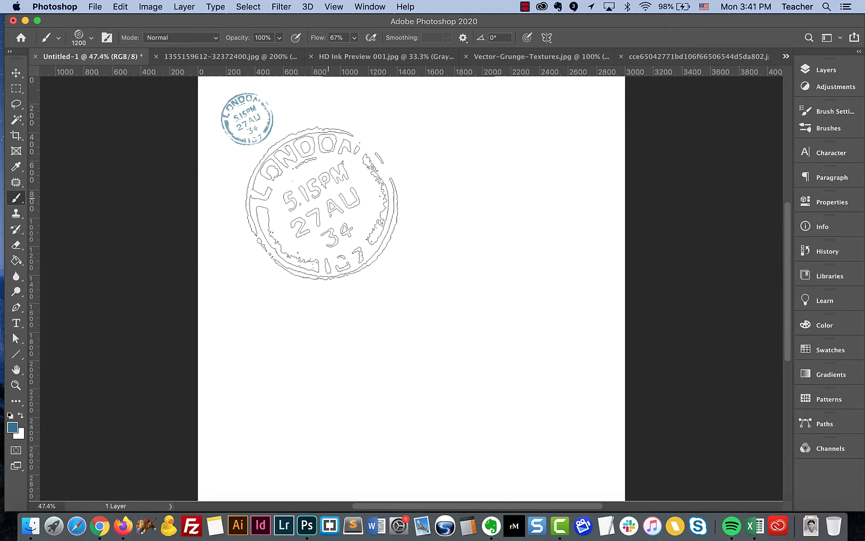
key(bracketright)
key(bracketright)
key(bracketright)
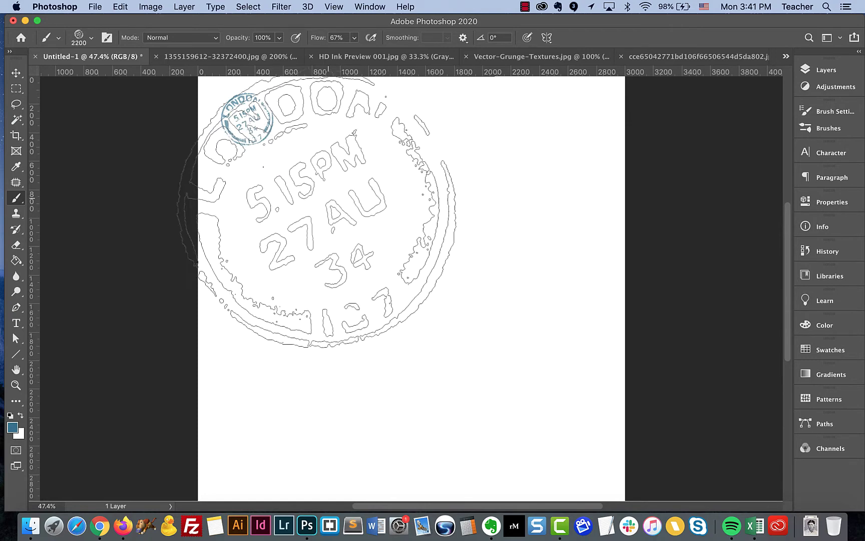
key(bracketright)
key(bracketright)
key(bracketright)
key(bracketright)
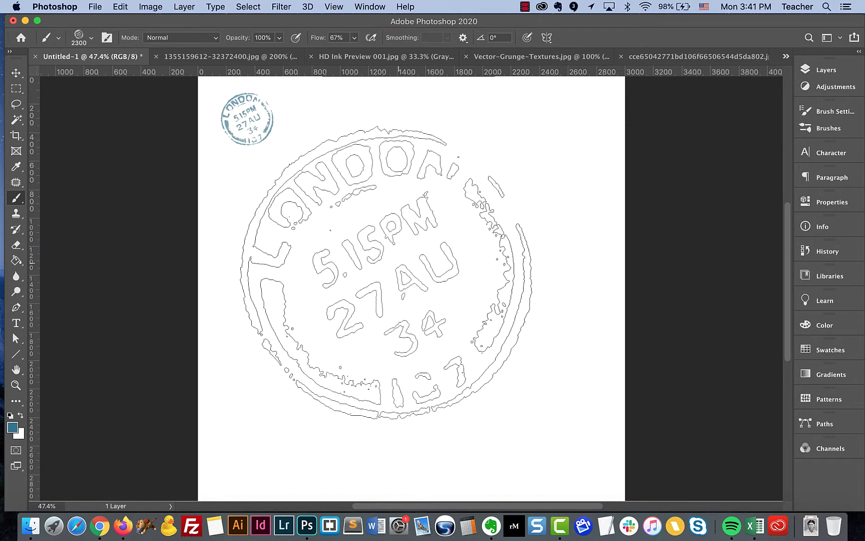
click(388, 273)
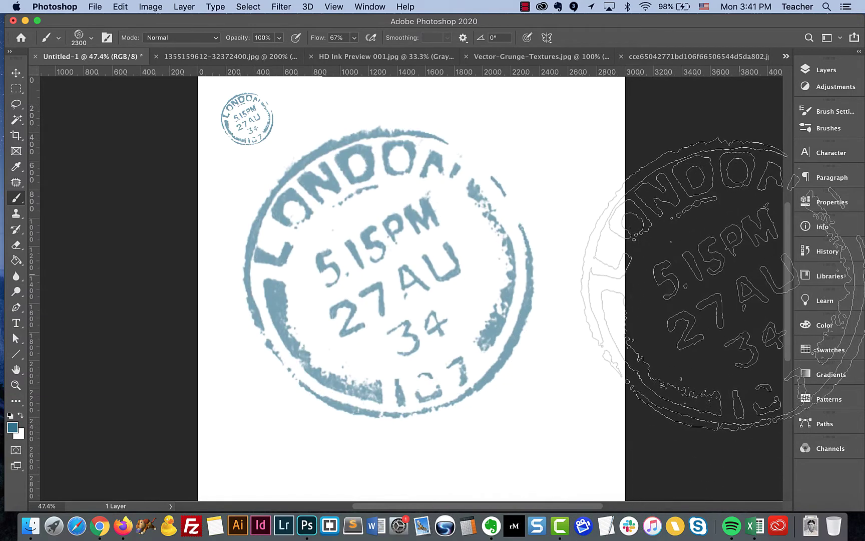
- Reduce the size of the stamp-london brush to 166 px
key(super+equal)
key(super+equal)
key(super+equal)
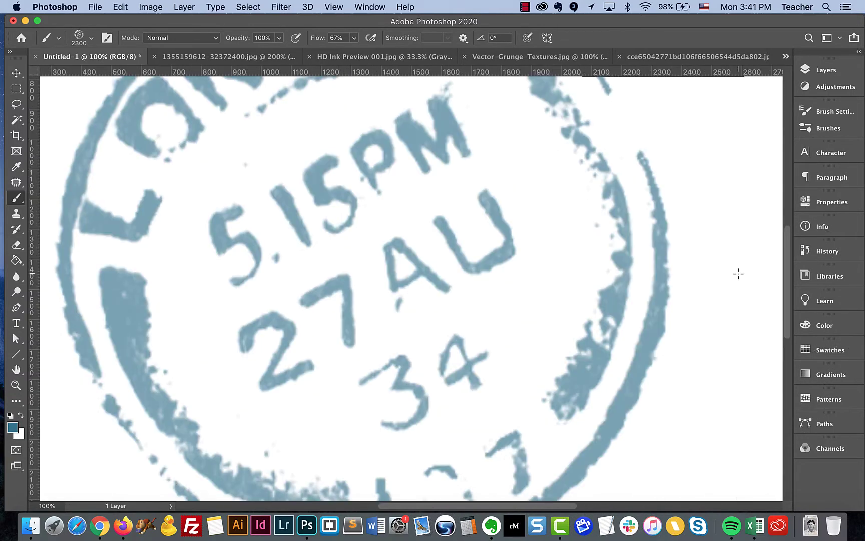
scroll(459, 284, up, 15)
scroll(460, 284, left, 4)
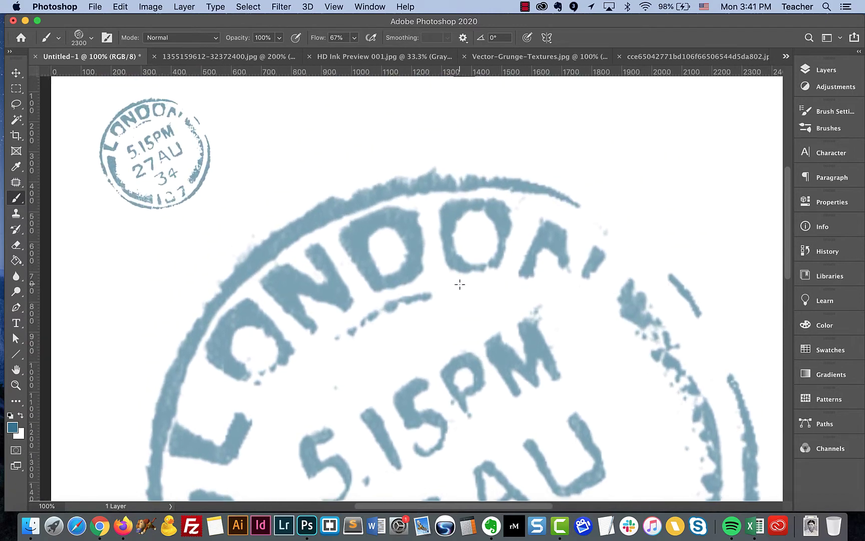
click(92, 38)
click(96, 78)
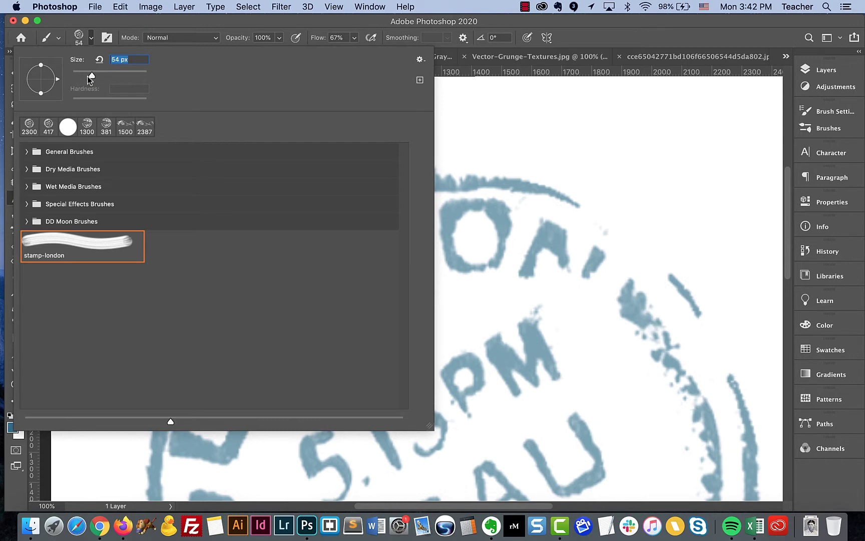
mouse_move(93, 76)
mouse_down()
mouse_move(147, 75)
mouse_move(103, 75)
mouse_move(142, 75)
mouse_move(123, 77)
mouse_up()
click(138, 28)
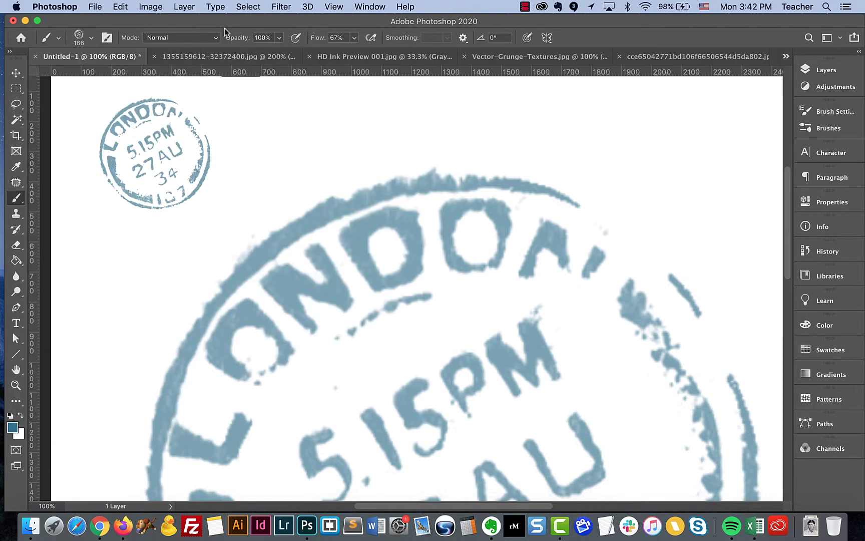
click(225, 57)
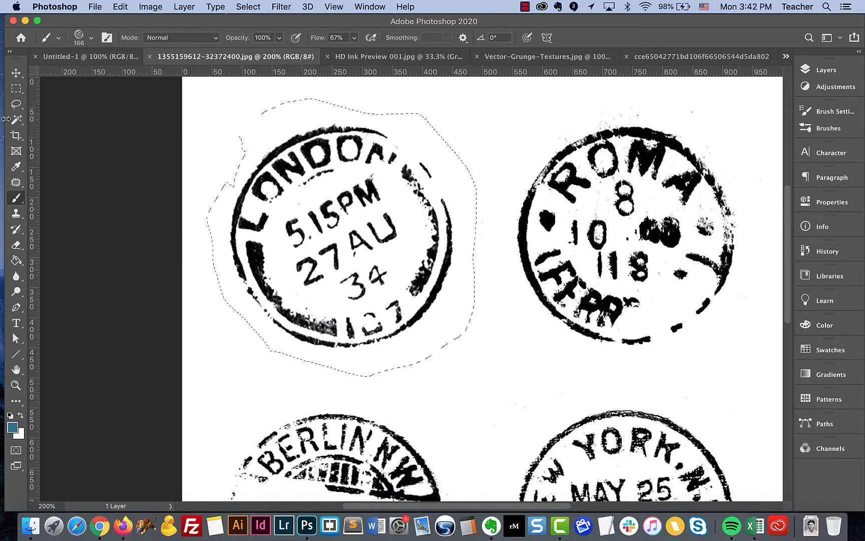
click(16, 104)
mouse_move(539, 128)
mouse_down()
mouse_move(504, 194)
mouse_move(500, 274)
mouse_move(518, 319)
mouse_move(556, 347)
mouse_move(635, 363)
mouse_move(759, 336)
mouse_move(763, 209)
mouse_move(723, 139)
mouse_move(605, 104)
mouse_move(545, 117)
mouse_move(536, 136)
mouse_up()
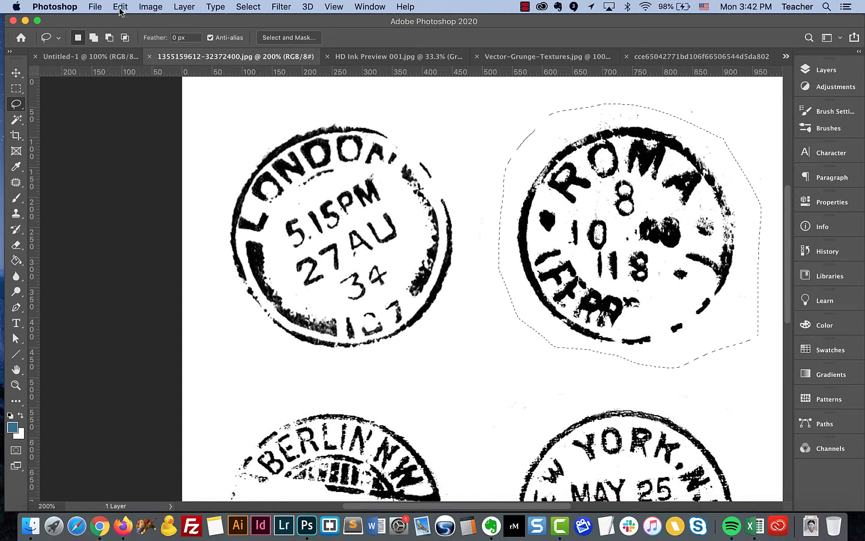
- Define the selected Roma postmark as a brush preset named stamp-roma
click(120, 7)
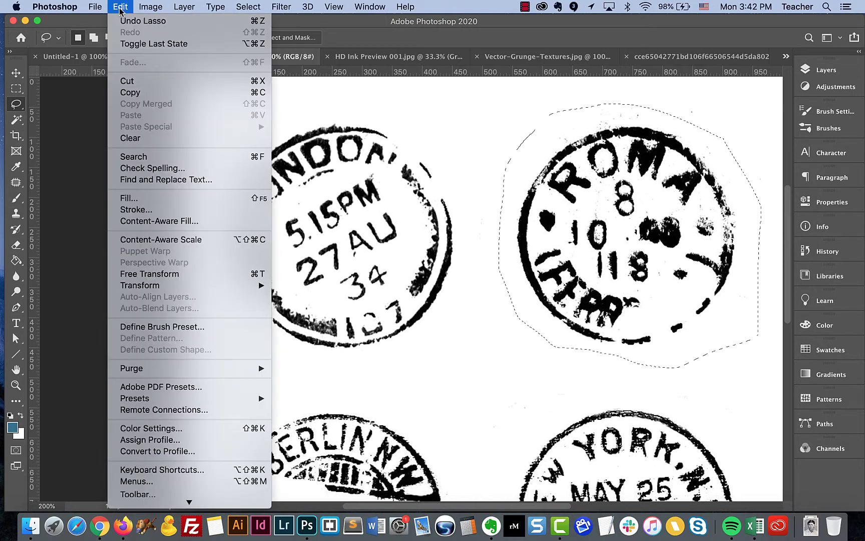
click(167, 327)
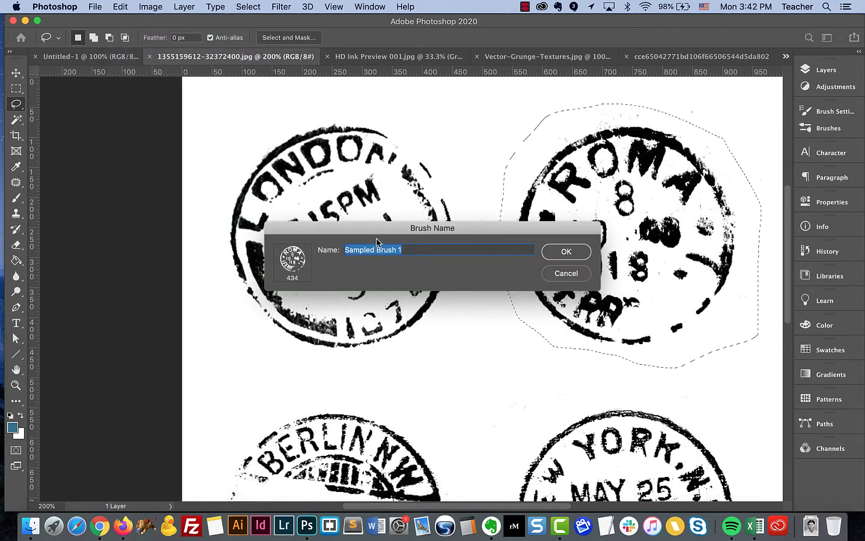
text(stamp-)
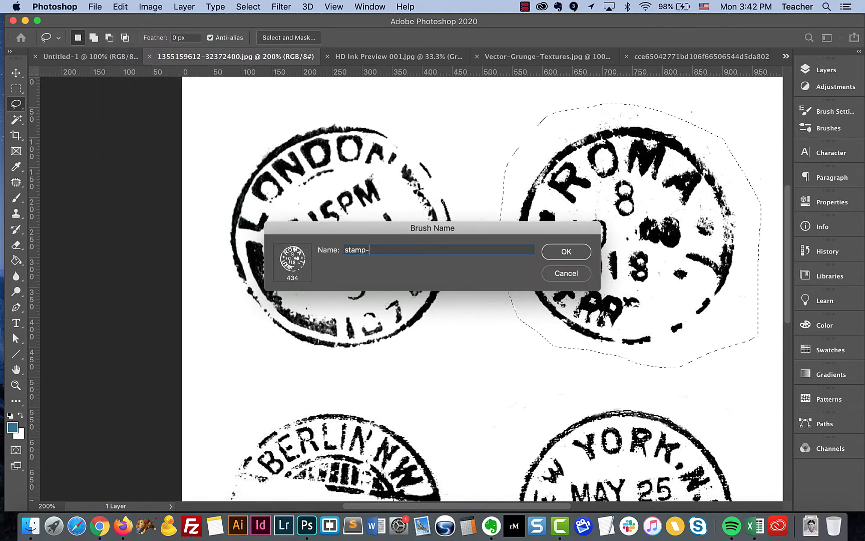
text(roma)
key(Return)
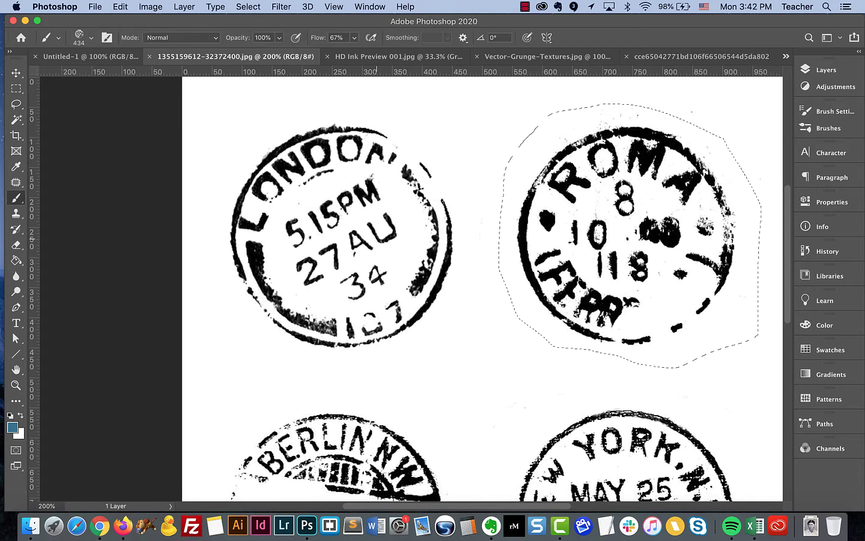
- Switch to the Untitled-1 document and stamp the Roma brush once at 434 px beside the small London imprint
click(105, 56)
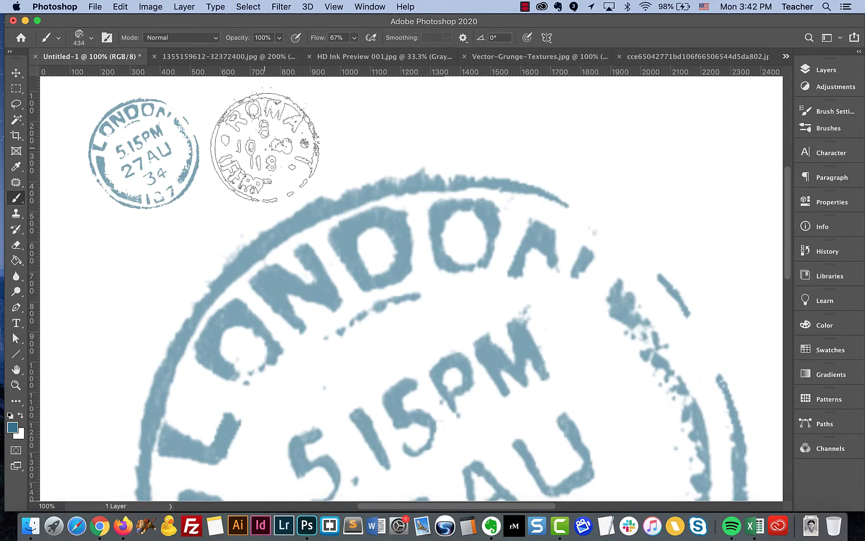
click(263, 145)
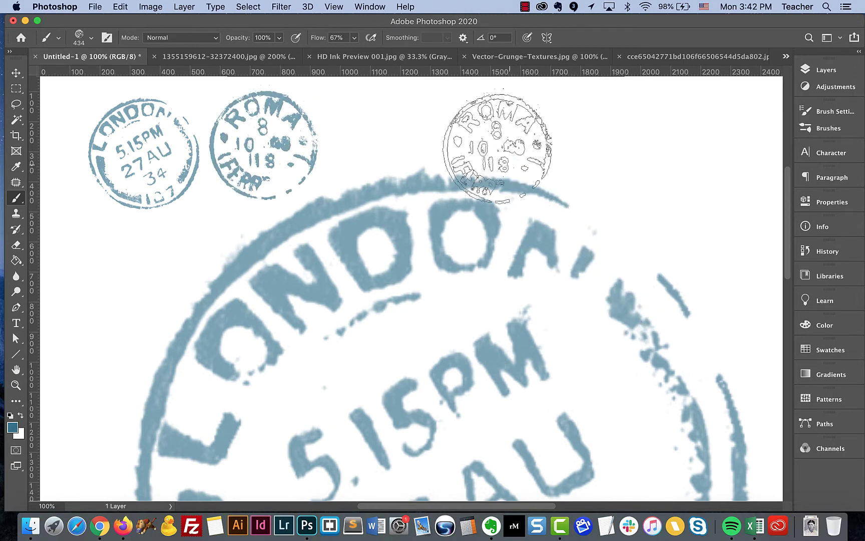
- Return to the postmark image and deselect the Roma postmark with the Move tool active
click(197, 56)
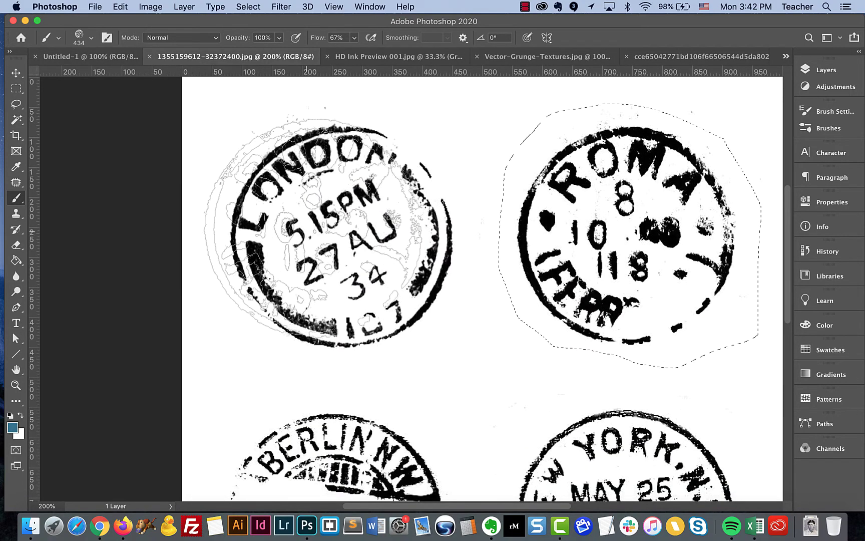
scroll(441, 230, right, 5)
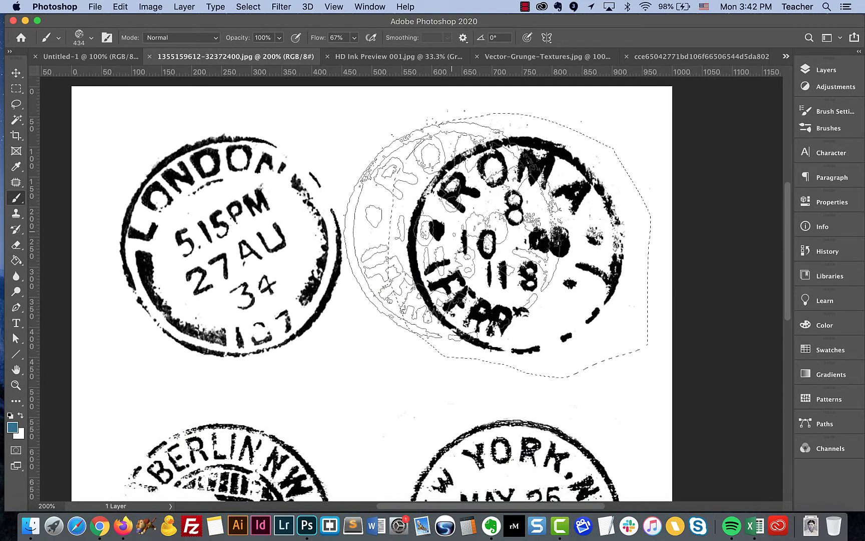
click(16, 72)
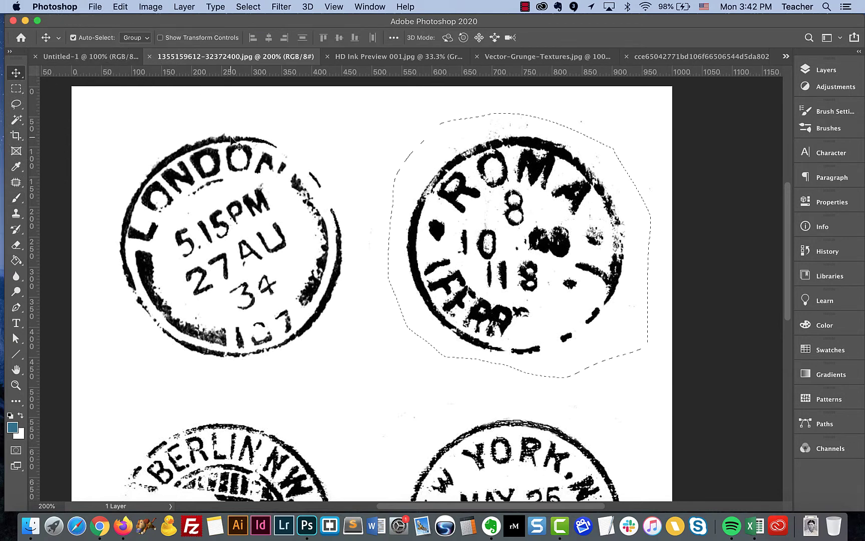
key(super+d)
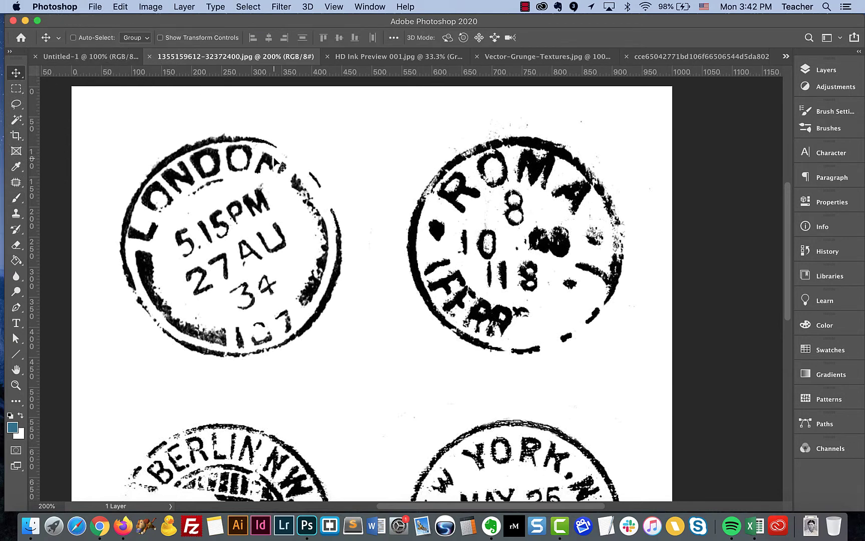
- Switch to HD Ink Preview 001.jpg and draw a loose lasso selection around the ink splatter and its surrounding droplets
click(378, 56)
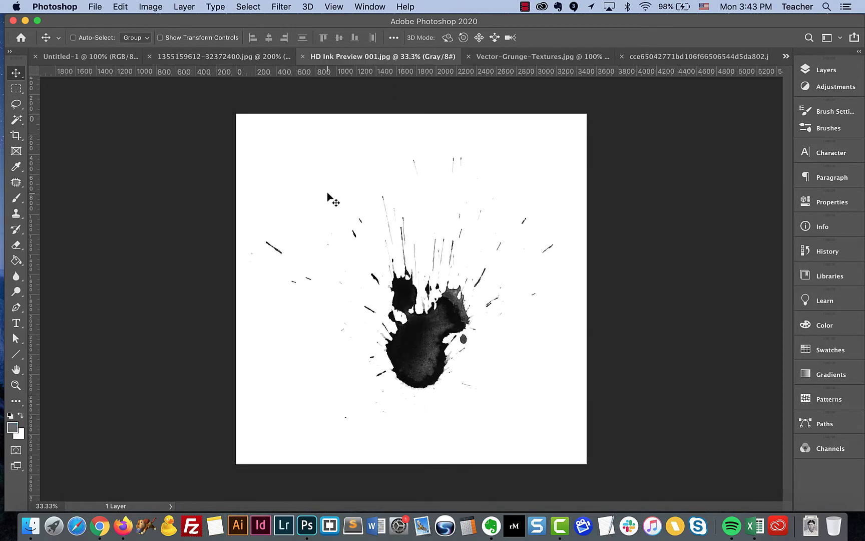
key(super+equal)
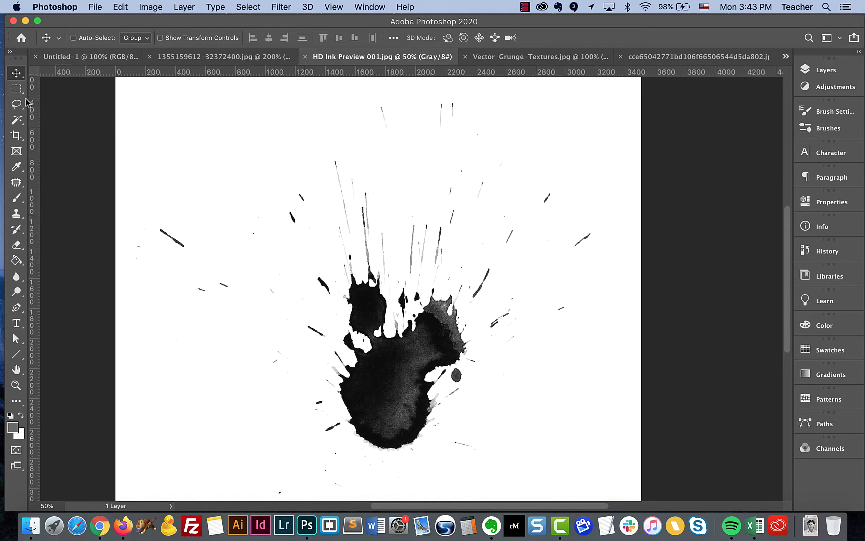
key(super+a)
click(16, 103)
mouse_move(233, 168)
mouse_down()
mouse_move(253, 251)
mouse_move(243, 339)
mouse_up()
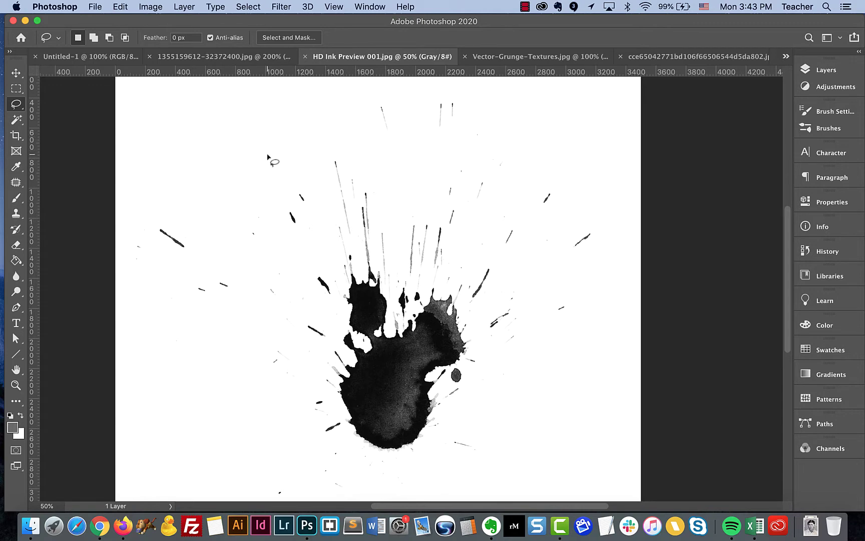
mouse_move(267, 156)
mouse_down()
mouse_move(258, 173)
mouse_move(272, 244)
mouse_move(251, 292)
mouse_move(269, 326)
mouse_move(248, 356)
mouse_move(248, 386)
mouse_move(294, 402)
mouse_move(295, 433)
mouse_move(318, 454)
mouse_move(357, 450)
mouse_move(399, 467)
mouse_move(507, 457)
mouse_move(537, 369)
mouse_move(578, 339)
mouse_move(607, 247)
mouse_move(607, 195)
mouse_move(550, 153)
mouse_move(499, 135)
mouse_move(491, 108)
mouse_move(455, 91)
mouse_move(344, 95)
mouse_move(308, 113)
mouse_move(267, 166)
mouse_up()
- Subtract the upper-left area from the splatter's lasso selection and add back the two small ink marks there
key(alt)
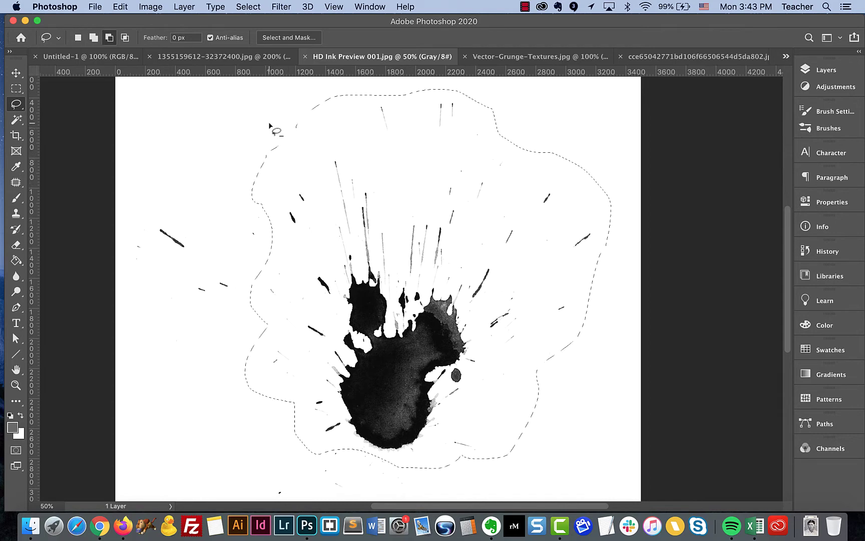
mouse_move(269, 125)
mouse_down()
mouse_move(309, 167)
mouse_move(323, 214)
mouse_move(298, 266)
mouse_up()
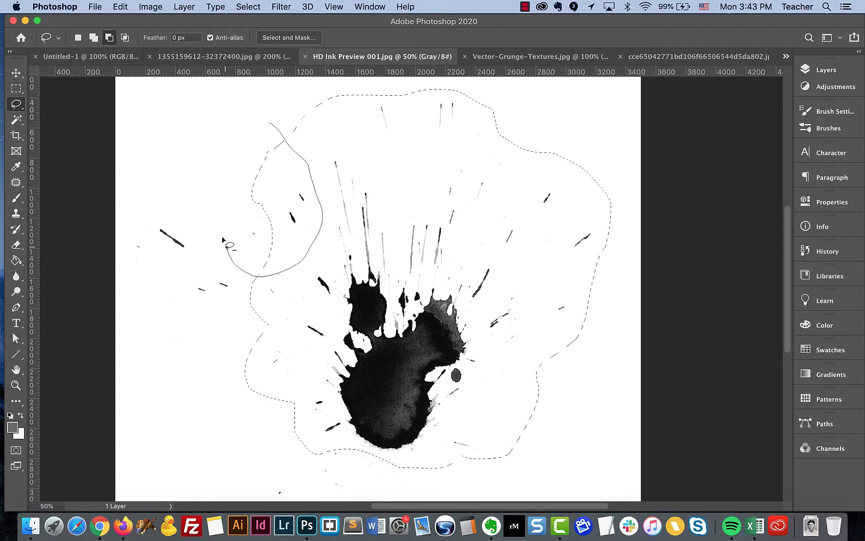
mouse_move(224, 240)
mouse_down()
mouse_move(209, 178)
mouse_move(228, 136)
mouse_move(275, 131)
mouse_up()
key(alt)
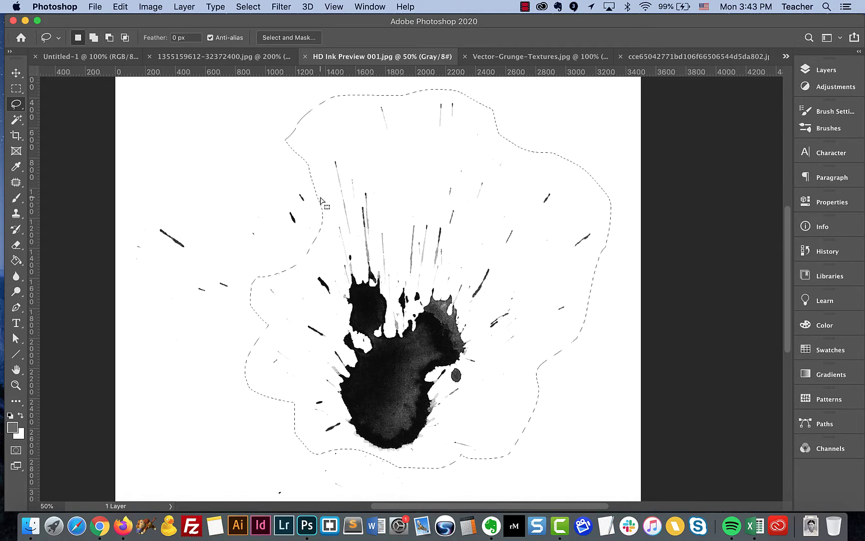
key(shift)
mouse_move(314, 166)
mouse_down()
mouse_move(279, 198)
mouse_move(324, 213)
mouse_up()
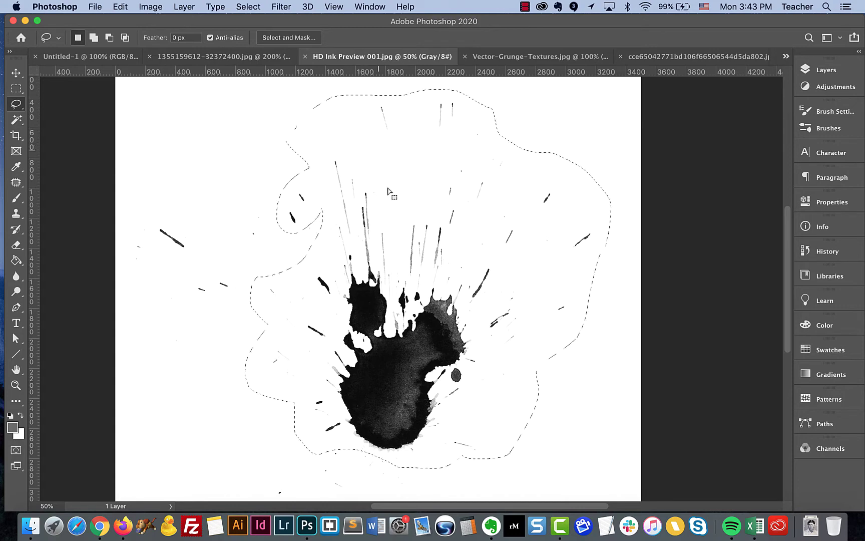
- Define the selected ink splatter as a brush preset named splat and activate the Brush tool
key(super+1)
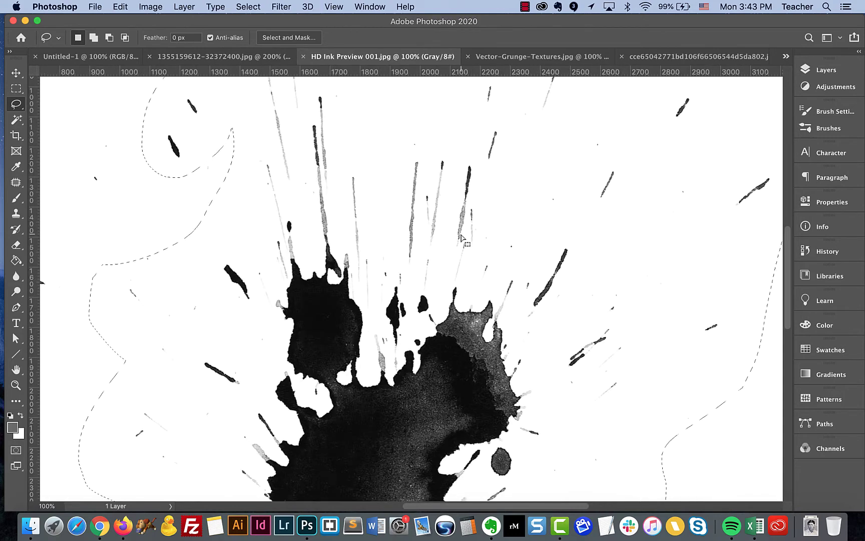
key(super+0)
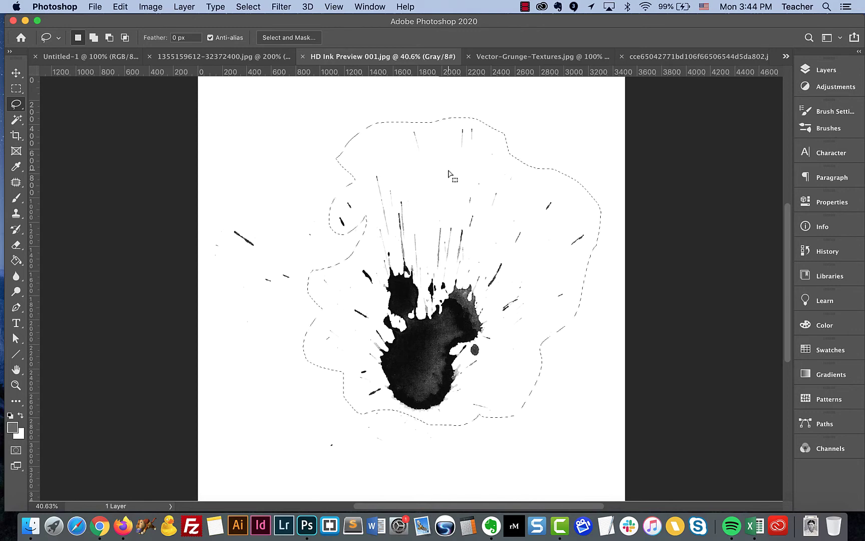
click(123, 6)
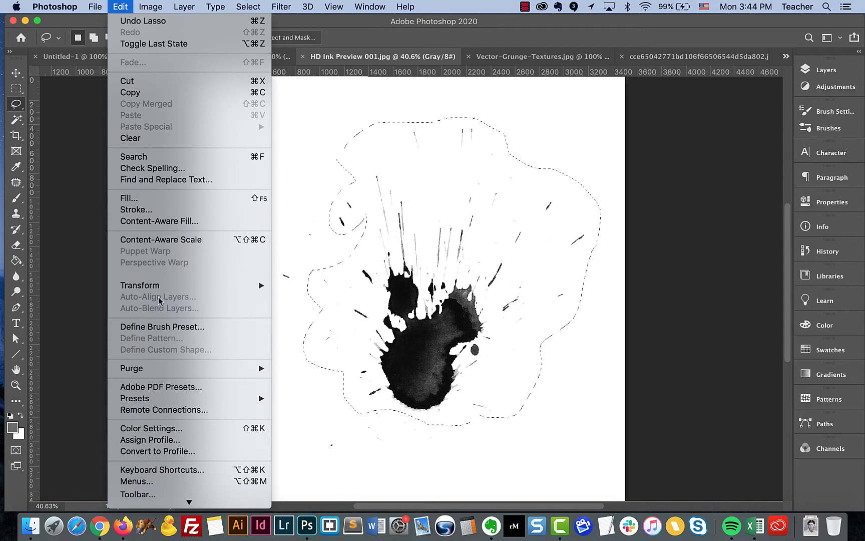
click(156, 327)
text(splat)
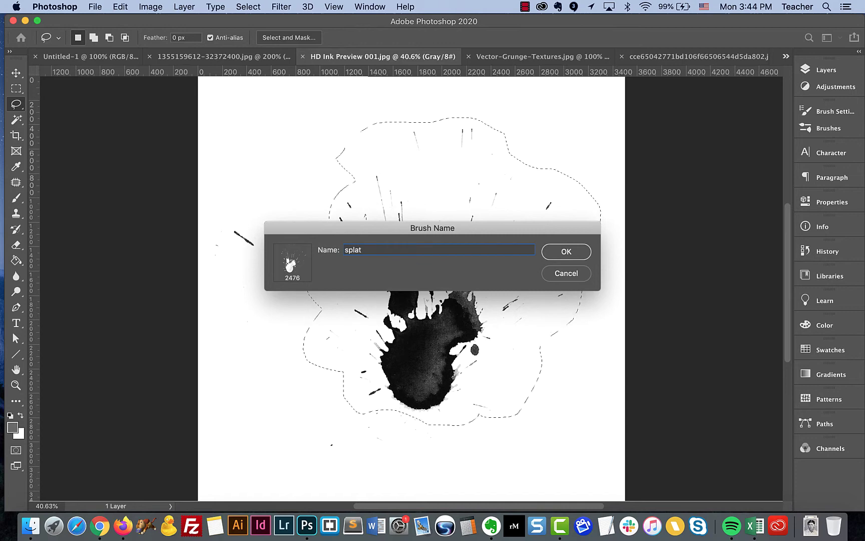
key(Return)
key(b)
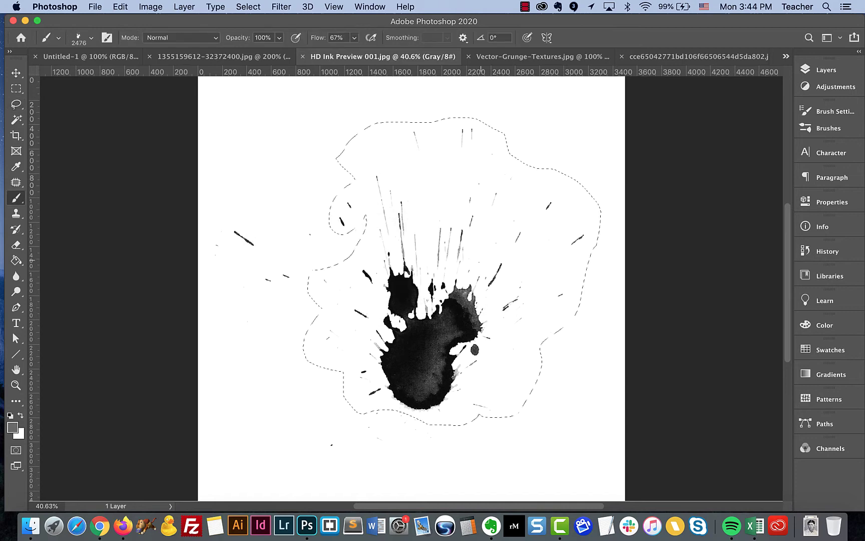
- Switch to Untitled-1, set the splat brush size to 1200 px and stamp it once near the canvas's lower-right corner
click(83, 57)
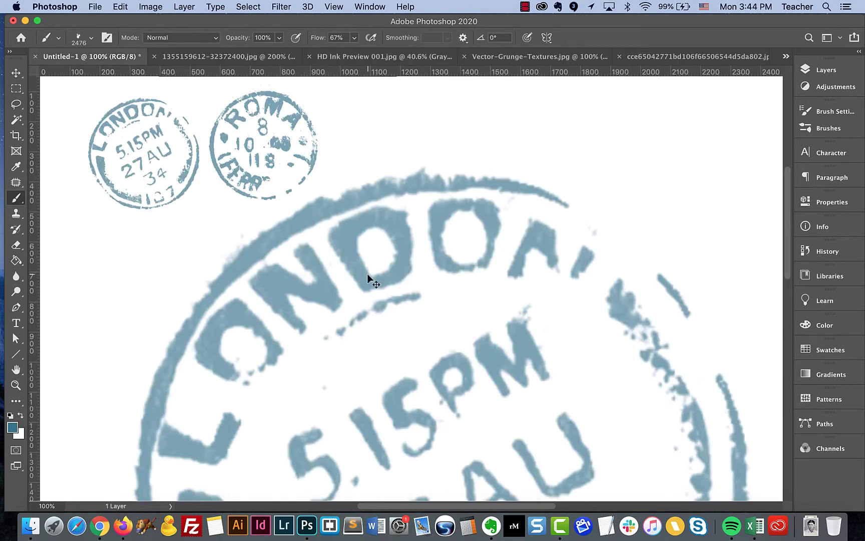
key(super+equal)
key(super+equal)
key(super+0)
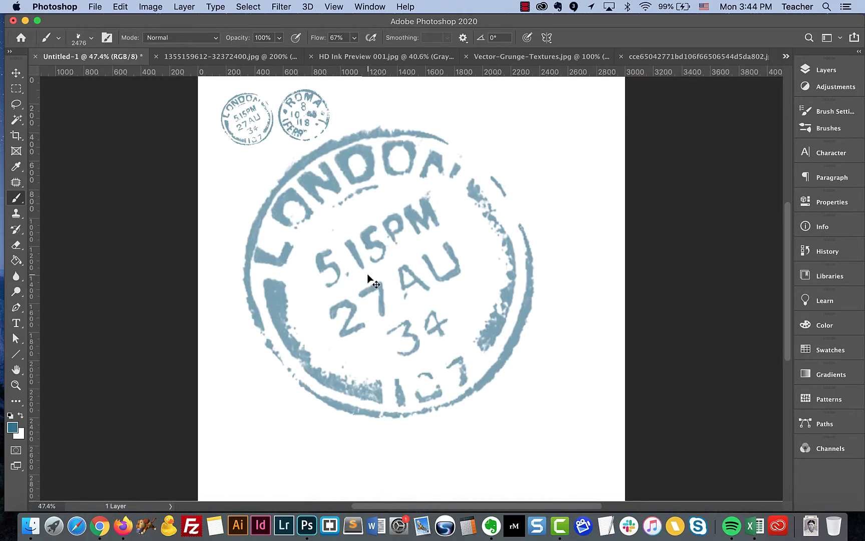
key(bracketleft)
key(bracketleft)
key(bracketleft)
key(bracketleft)
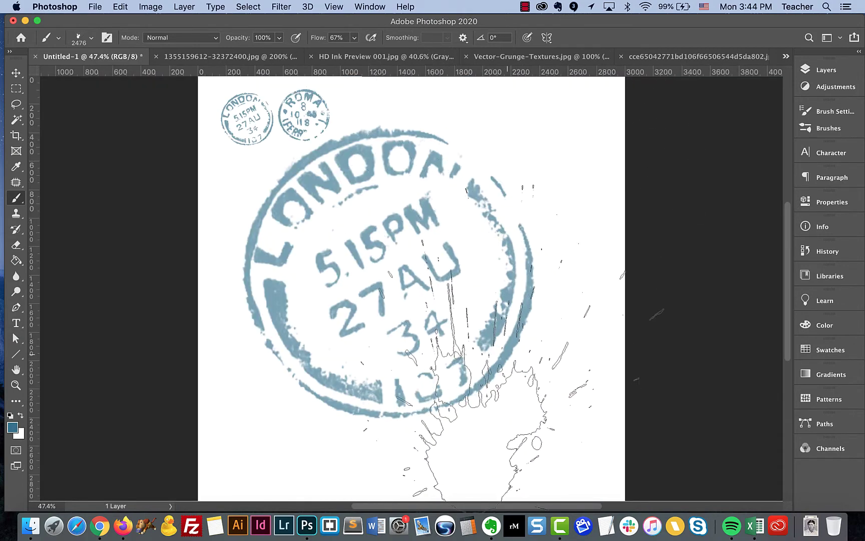
key(bracketleft)
key(bracketleft)
key(bracketleft)
key(bracketleft)
key(bracketleft)
key(bracketleft)
key(bracketleft)
key(bracketleft)
key(bracketleft)
key(bracketleft)
key(bracketleft)
key(bracketleft)
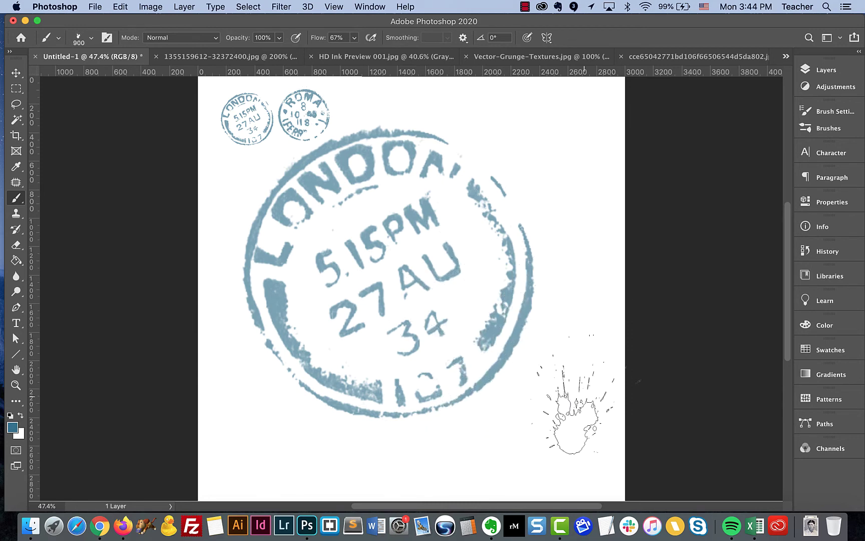
key(bracketright)
key(bracketright)
key(bracketright)
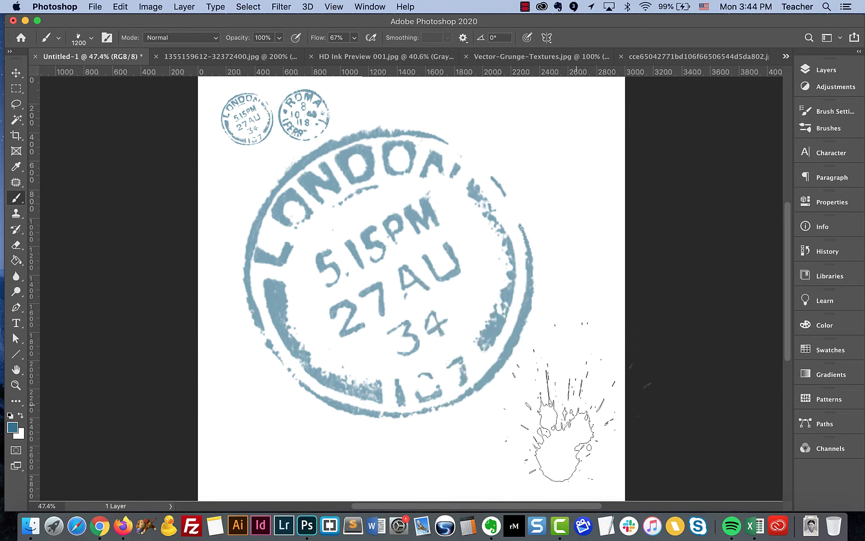
click(556, 430)
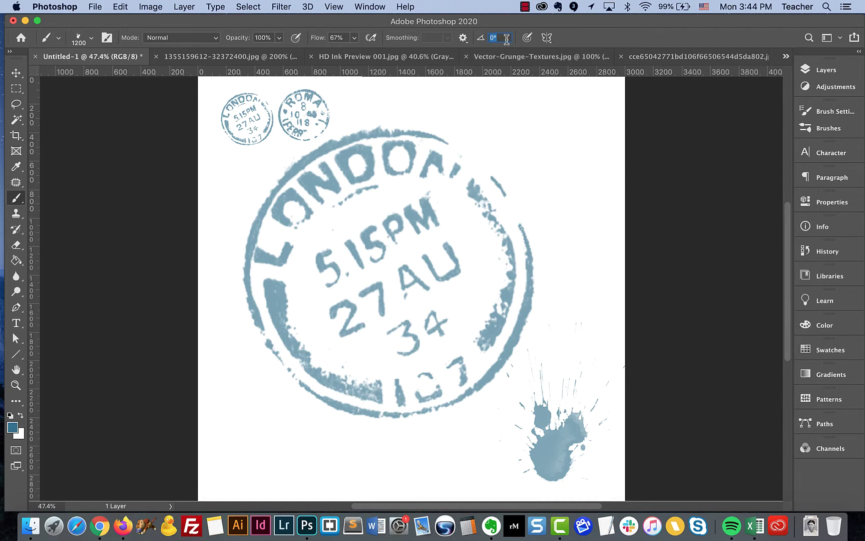
- Stamp the splat brush once at a 90° angle near the canvas's upper-right corner and reset the brush angle to 0°
text(90)
click(532, 142)
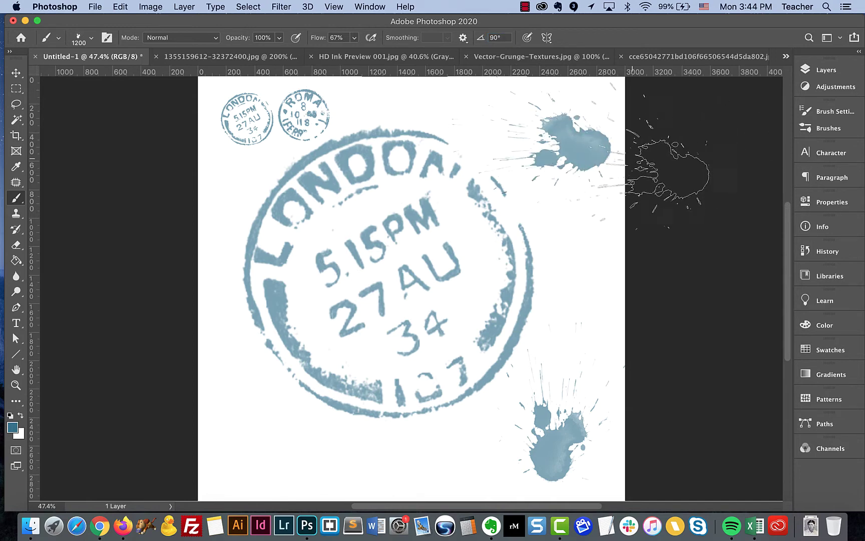
click(503, 36)
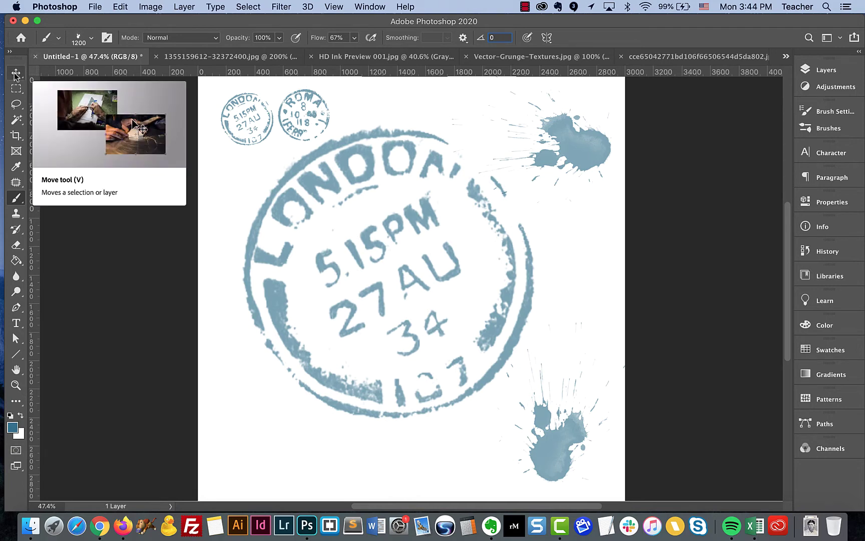
click(15, 75)
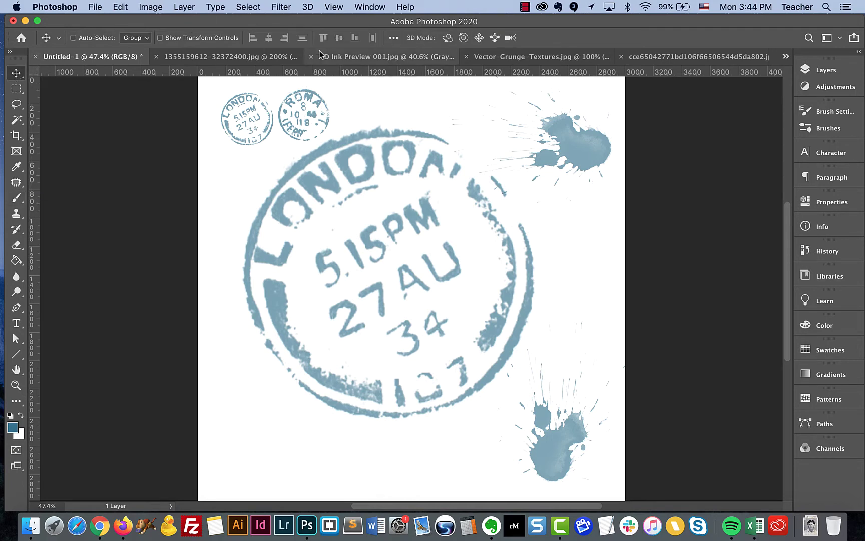
- Go through the open source images to the orange watercolor splatter, cce65042771bd106f66506544d5da802.jpg
click(344, 58)
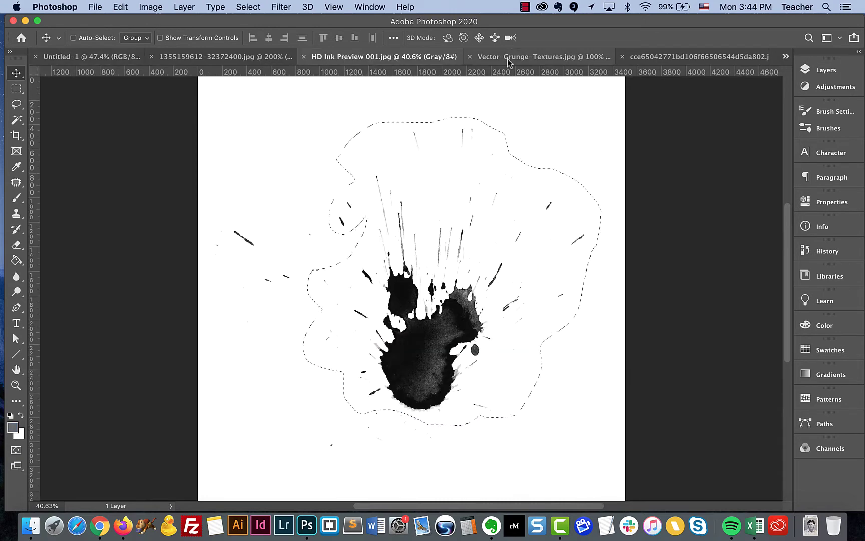
click(507, 60)
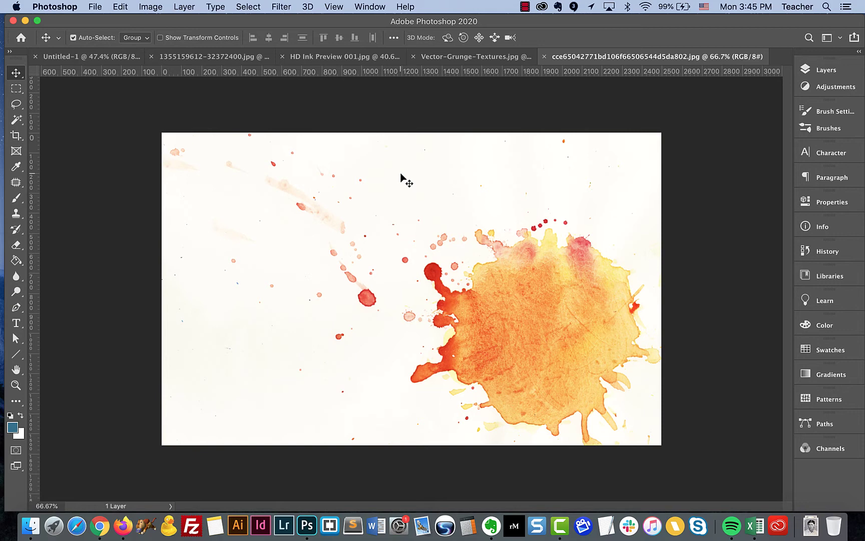
- Lasso a loose freehand selection around the orange splatter and the droplets trailing toward the image's upper left
click(17, 104)
mouse_move(289, 147)
mouse_down()
mouse_move(247, 168)
mouse_move(257, 178)
mouse_move(244, 207)
mouse_move(274, 231)
mouse_move(324, 356)
mouse_move(363, 359)
mouse_move(396, 411)
mouse_move(436, 417)
mouse_move(460, 436)
mouse_move(584, 446)
mouse_move(637, 421)
mouse_move(668, 357)
mouse_move(661, 266)
mouse_move(609, 210)
mouse_move(491, 177)
mouse_move(287, 148)
mouse_up()
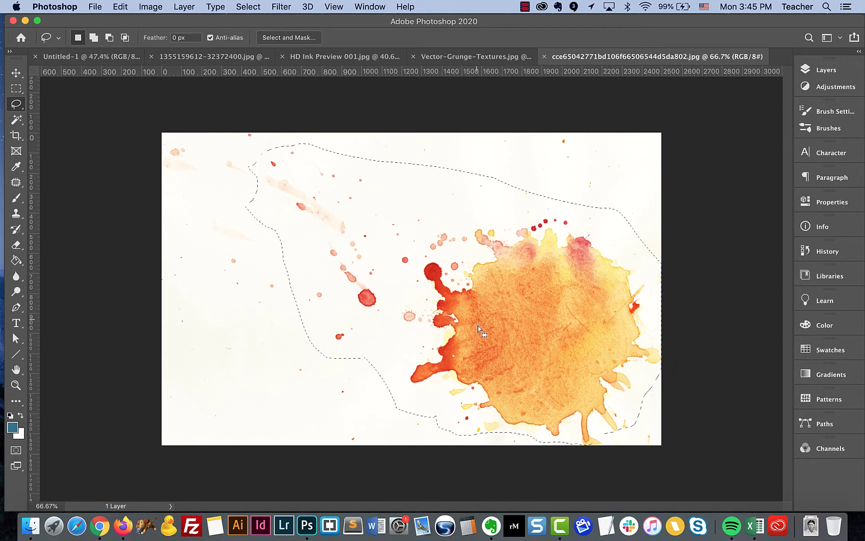
key(shift)
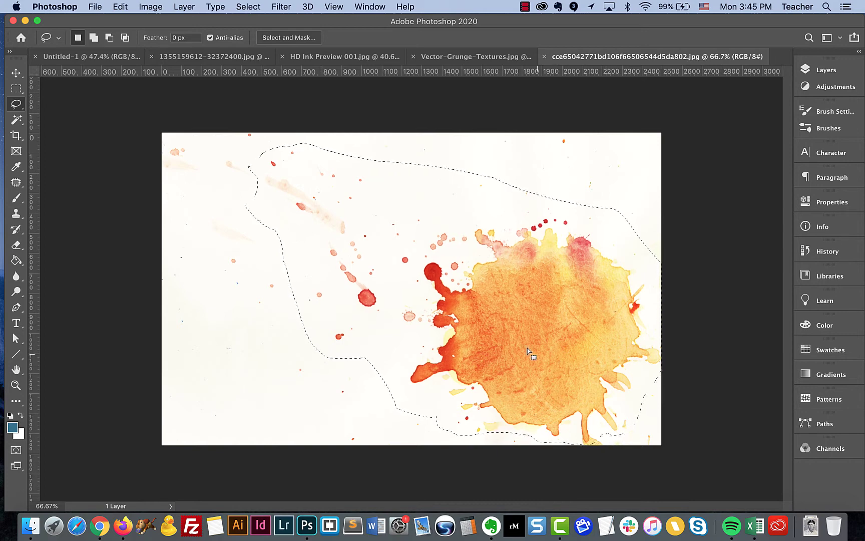
- Define the selected watercolor splatter as a brush preset named splat2 and activate the Brush tool
click(124, 6)
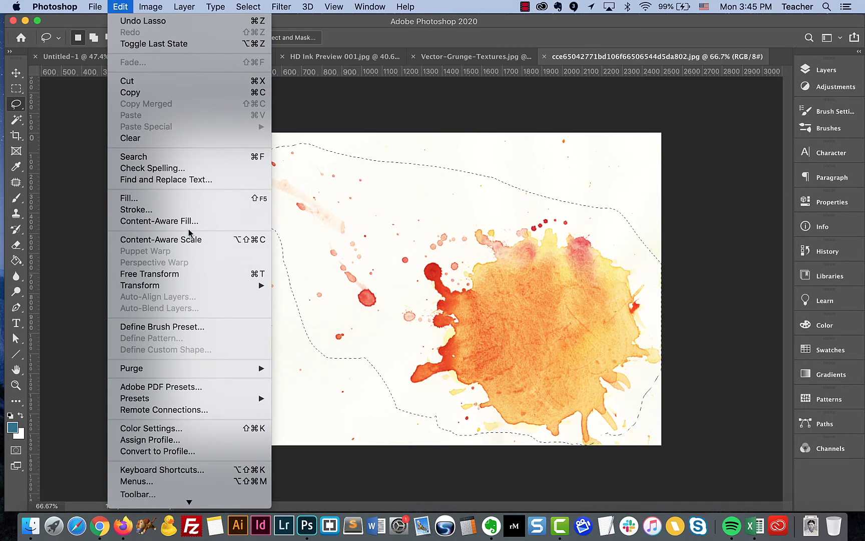
click(174, 329)
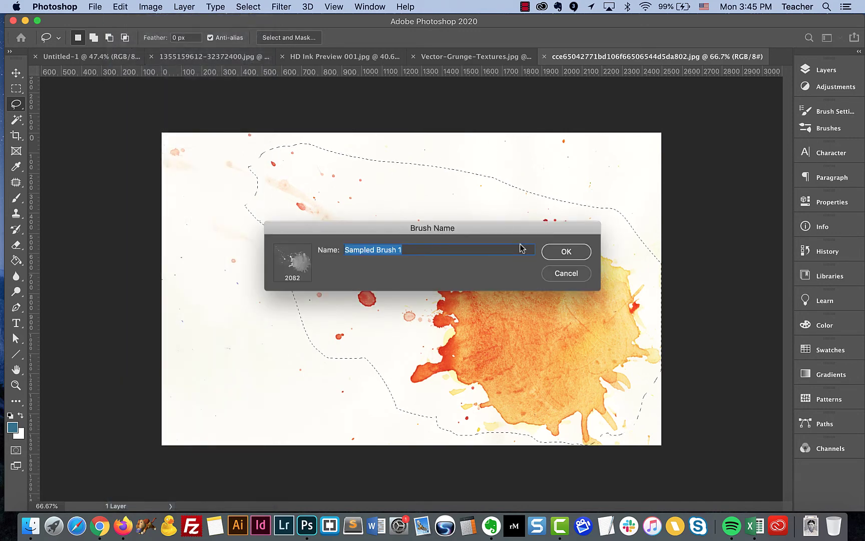
text(splat2)
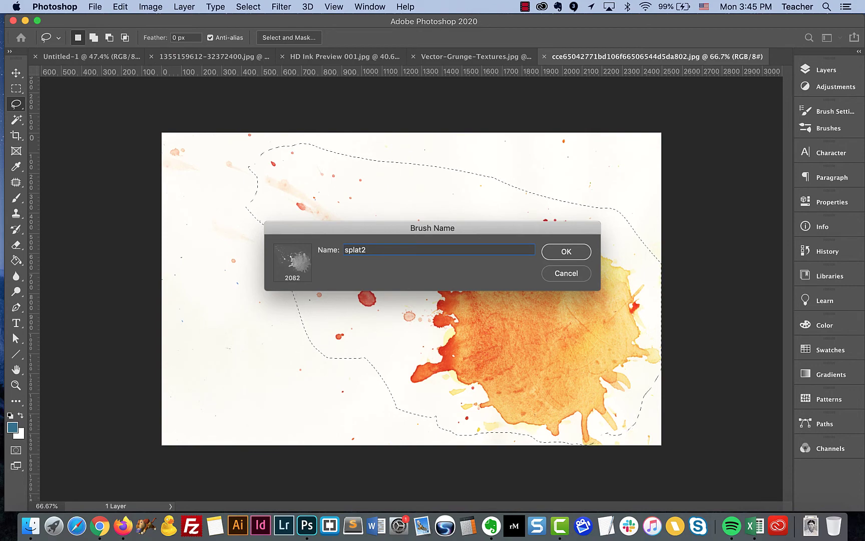
key(Return)
key(b)
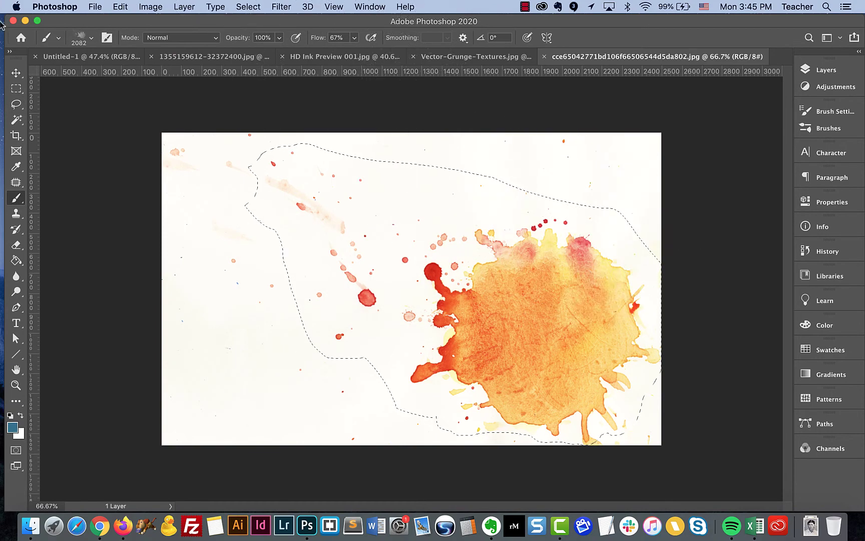
- Switch to Untitled-1, set the splat2 brush size to 700 px and stamp it once in the empty lower-left area of the canvas
click(85, 56)
key(super+equal)
key(super+equal)
key(super+equal)
key(super+equal)
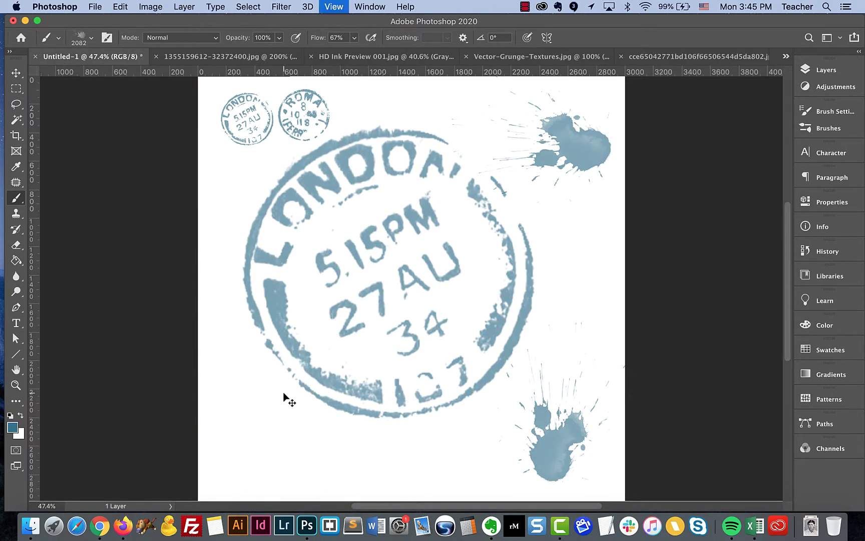
scroll(288, 386, down, 15)
scroll(287, 386, left, 10)
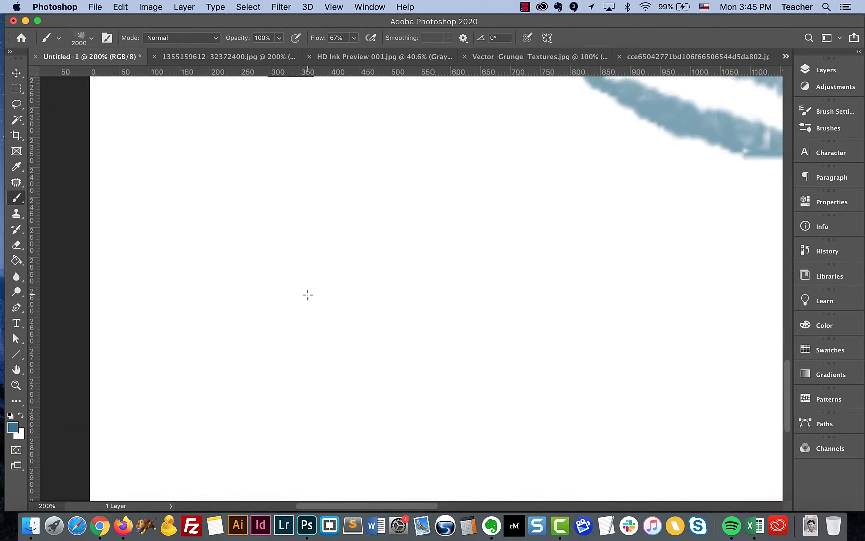
key(bracketleft)
key(bracketleft)
key(bracketleft)
key(bracketleft)
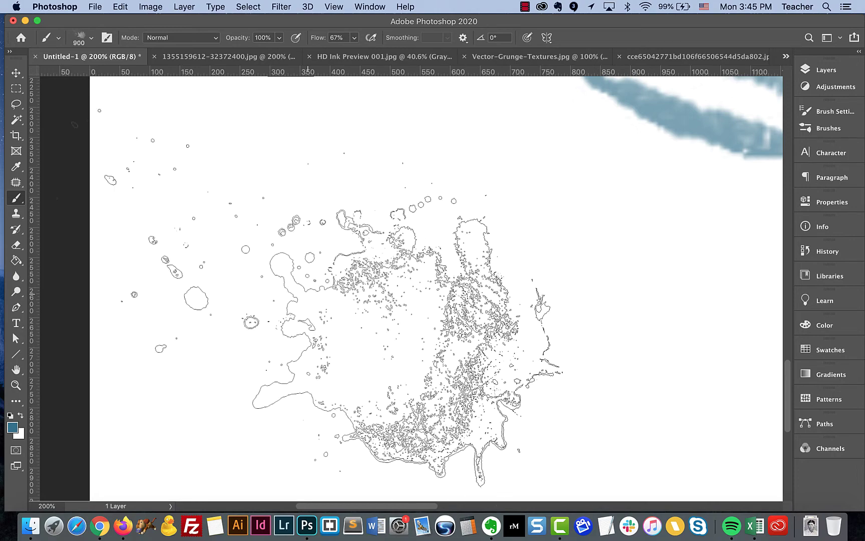
click(328, 244)
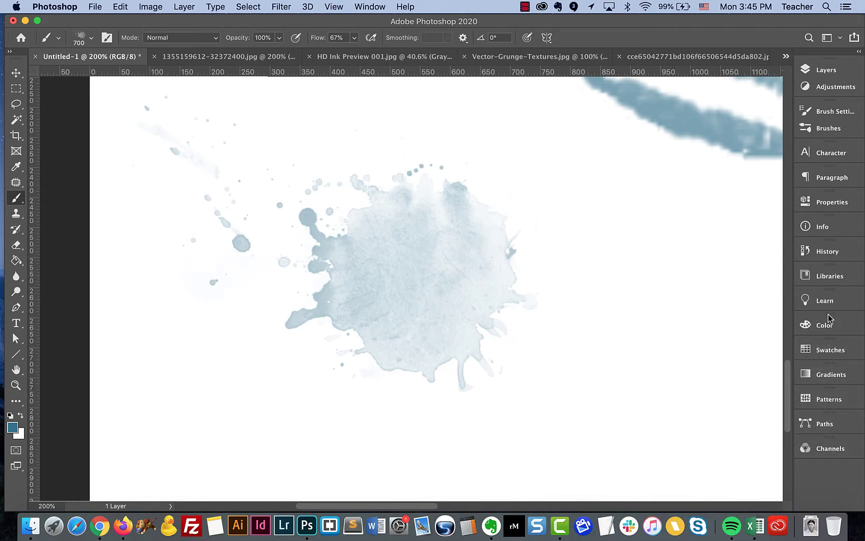
- Return to the orange splatter image, clear its selection and add a Black & White adjustment layer with the Default preset
click(16, 74)
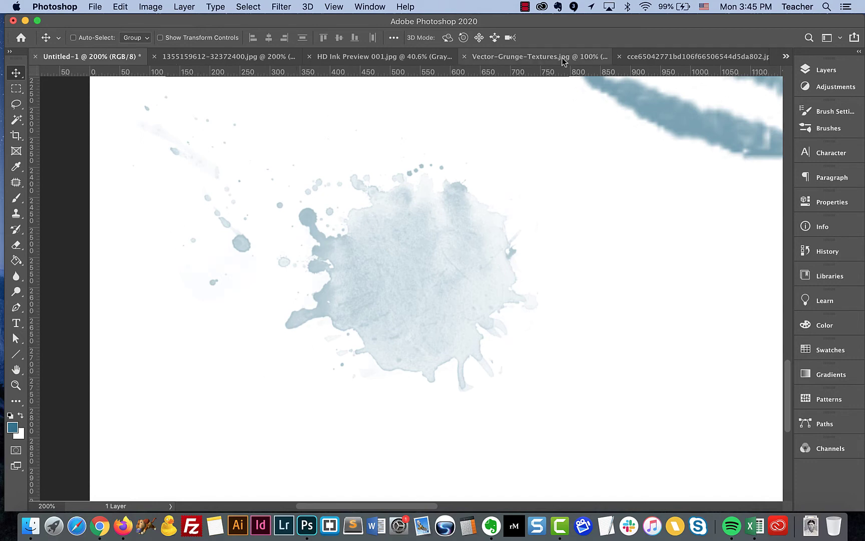
click(642, 59)
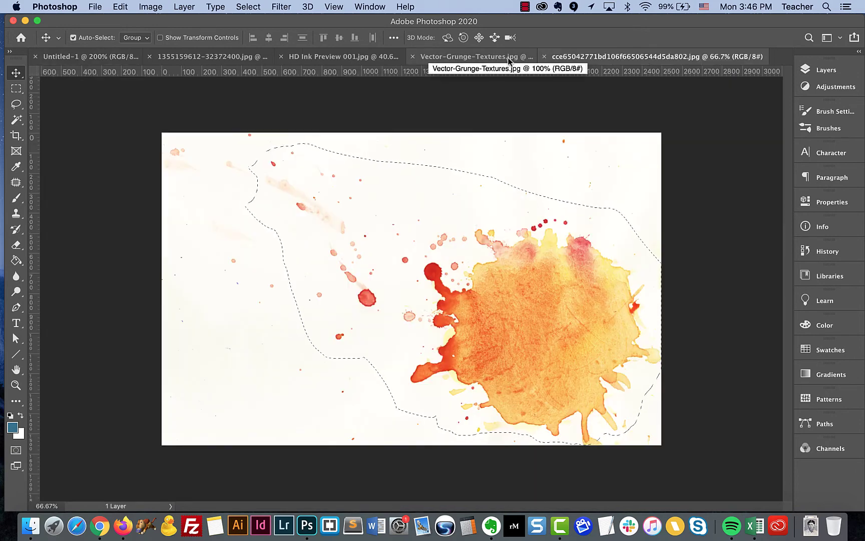
key(super+d)
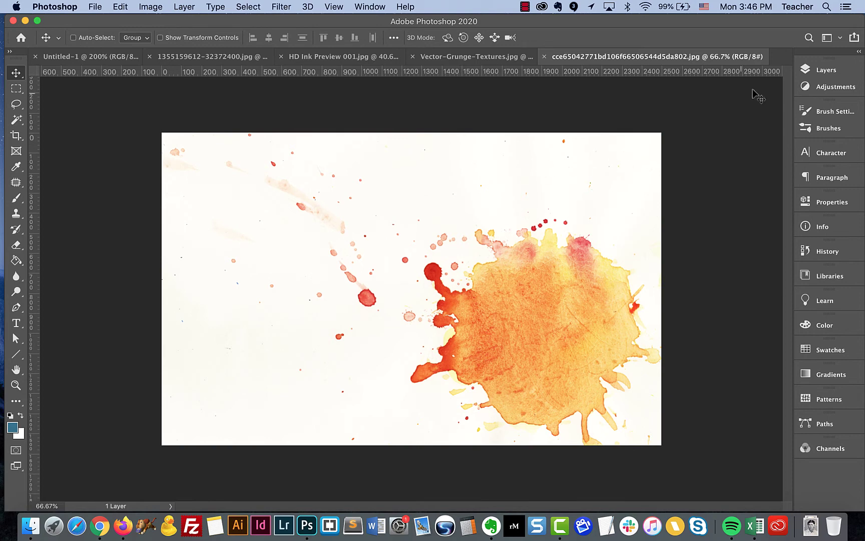
click(821, 87)
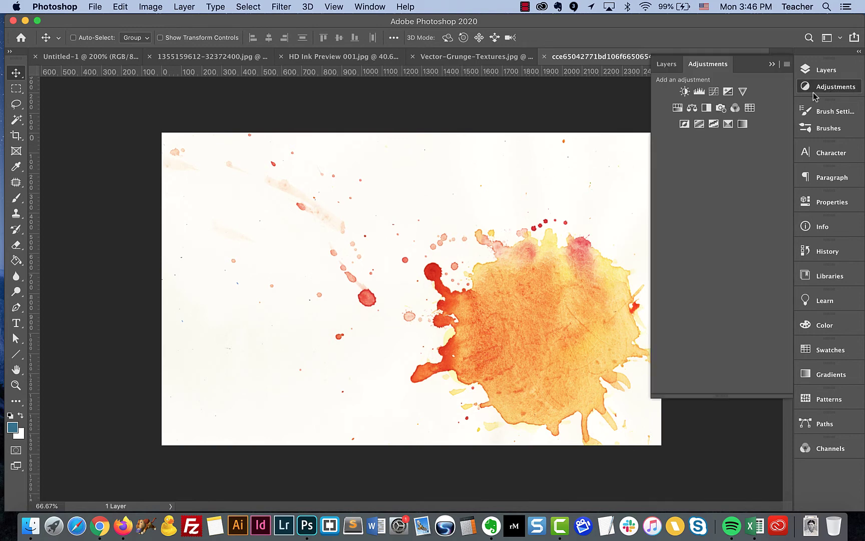
click(706, 108)
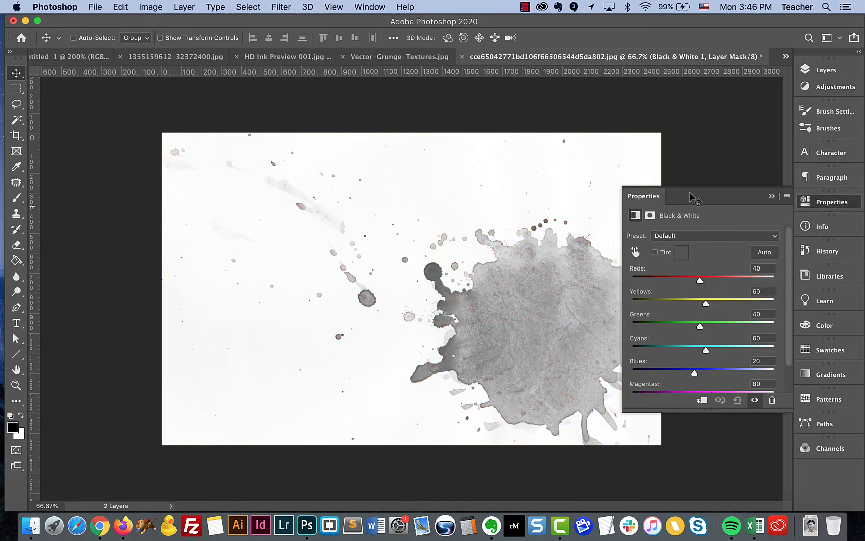
click(772, 197)
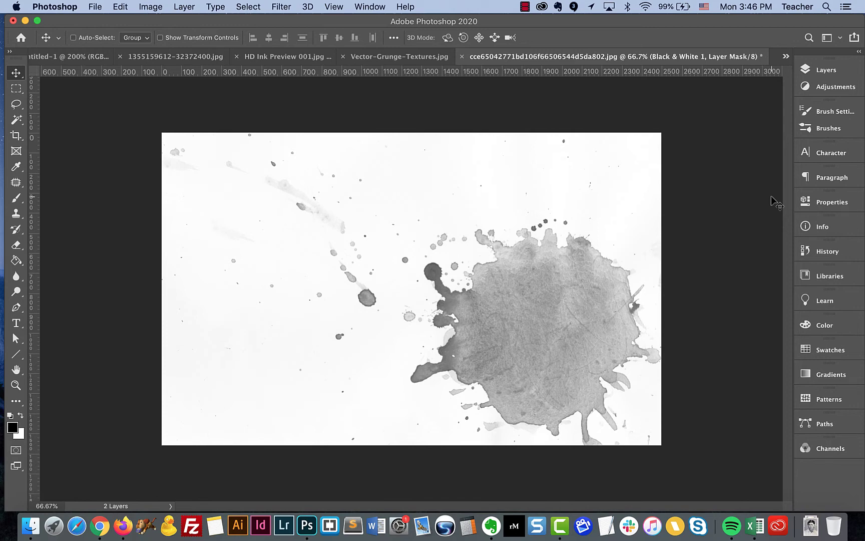
- Add a Levels adjustment layer above Black & White 1 with the shadow input at 86 and the midtones at 0.70
click(825, 70)
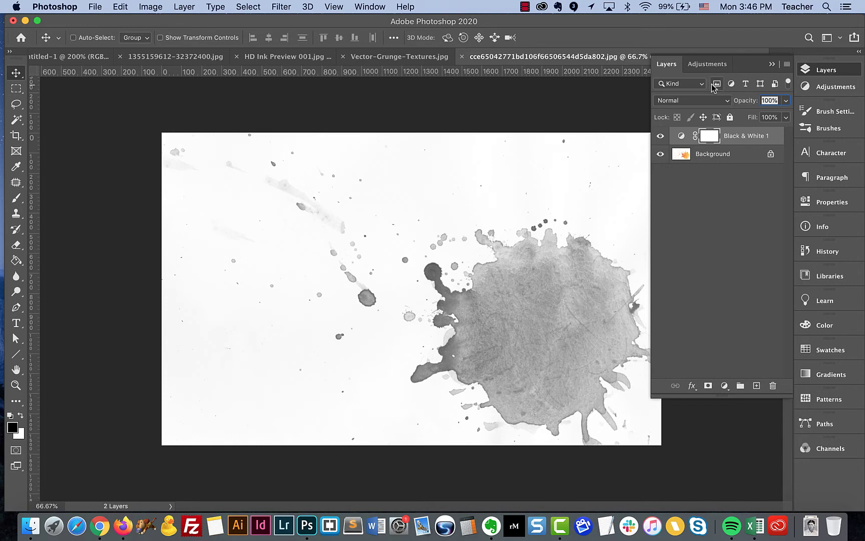
click(832, 87)
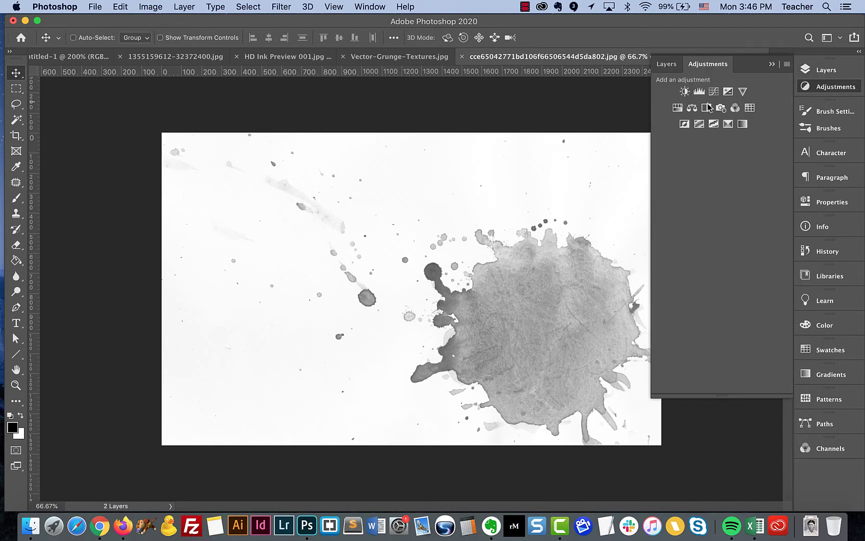
click(699, 91)
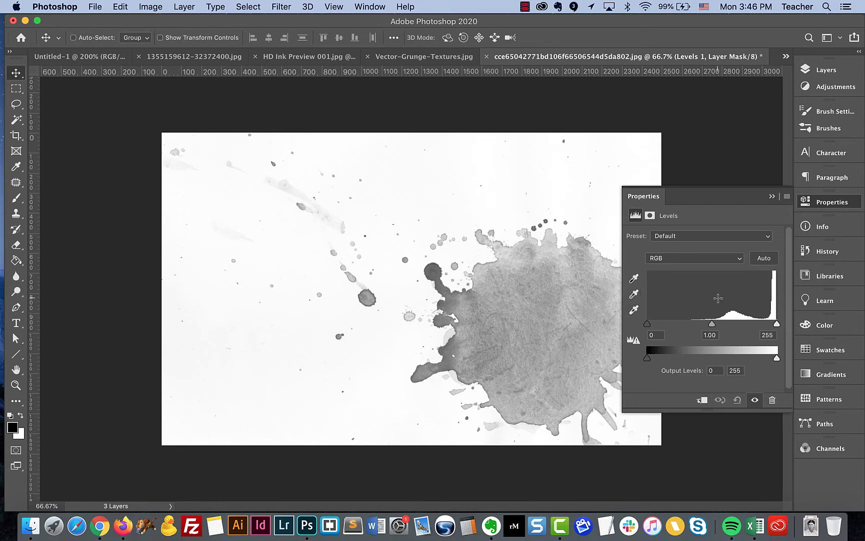
mouse_move(648, 323)
mouse_down()
mouse_move(759, 325)
mouse_move(735, 323)
mouse_move(744, 326)
mouse_up()
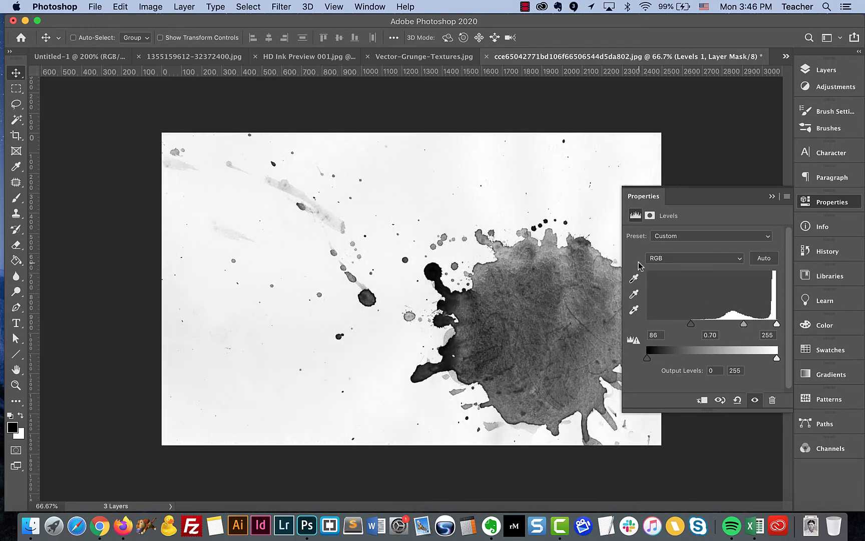
- Sample the pale paper background as the Levels white point, and set the shadow input to 76 and the midtones to 0.56
click(634, 310)
click(633, 311)
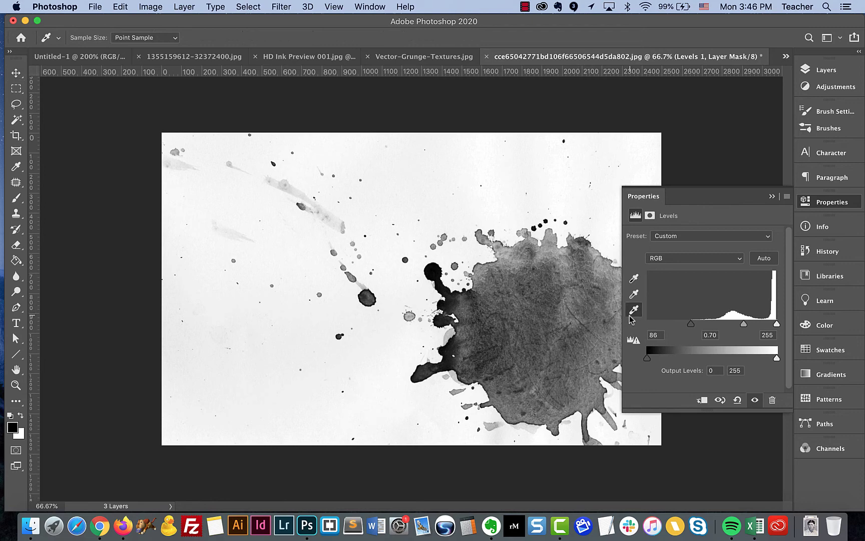
click(389, 372)
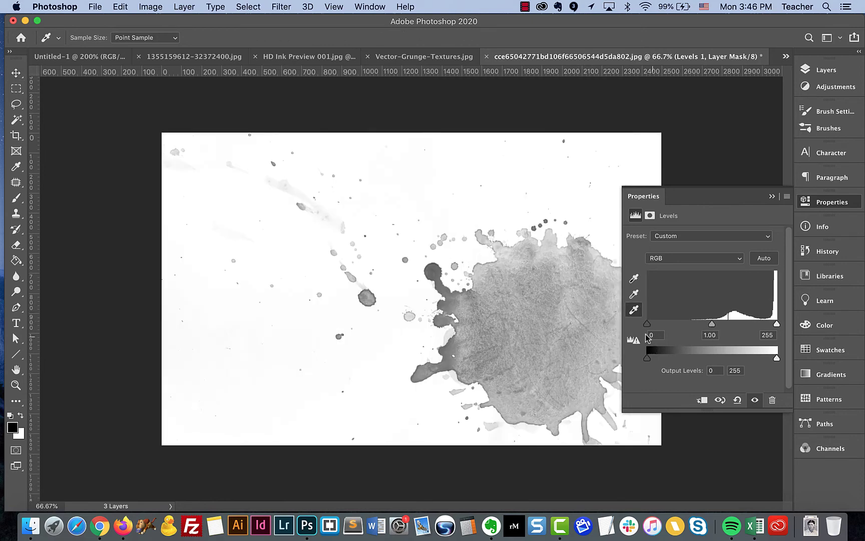
mouse_move(648, 324)
mouse_down()
mouse_move(755, 323)
mouse_move(749, 324)
mouse_up()
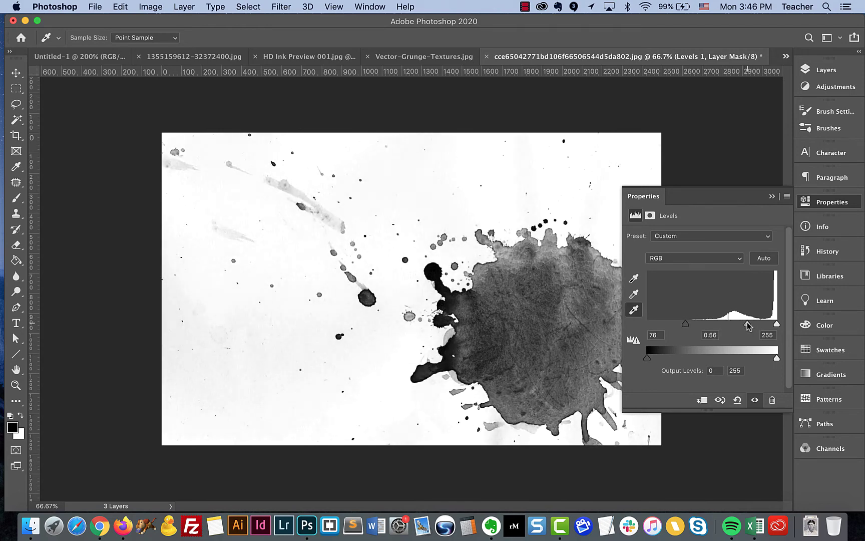
click(772, 197)
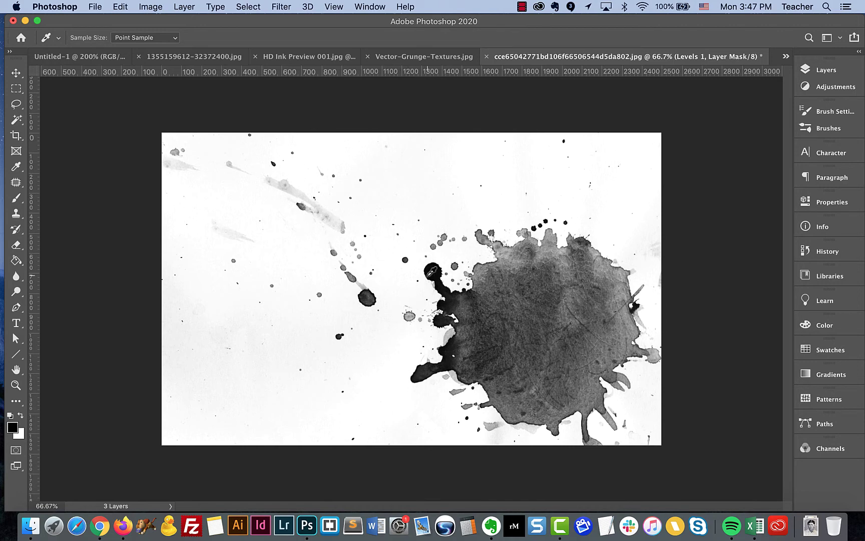
- Reopen the Levels 1 adjustment and fine-tune its shadow and midtone input levels
click(830, 87)
click(667, 64)
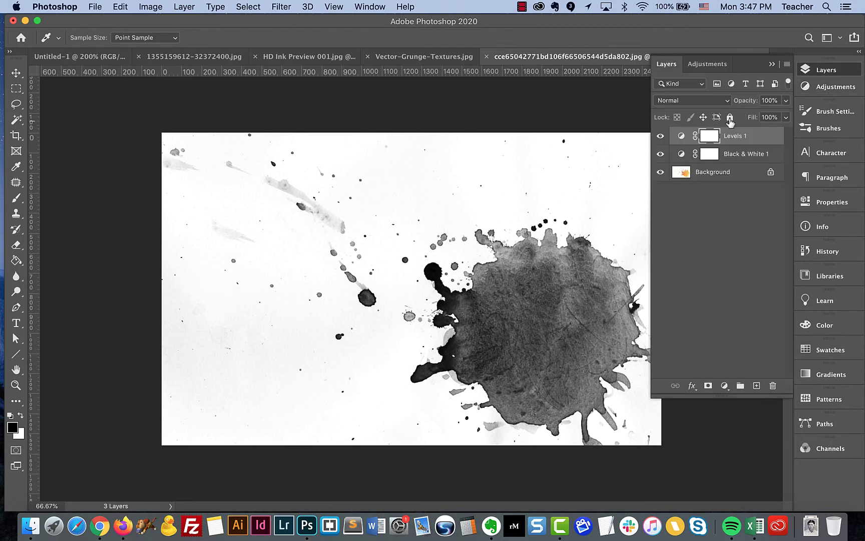
double_click(683, 136)
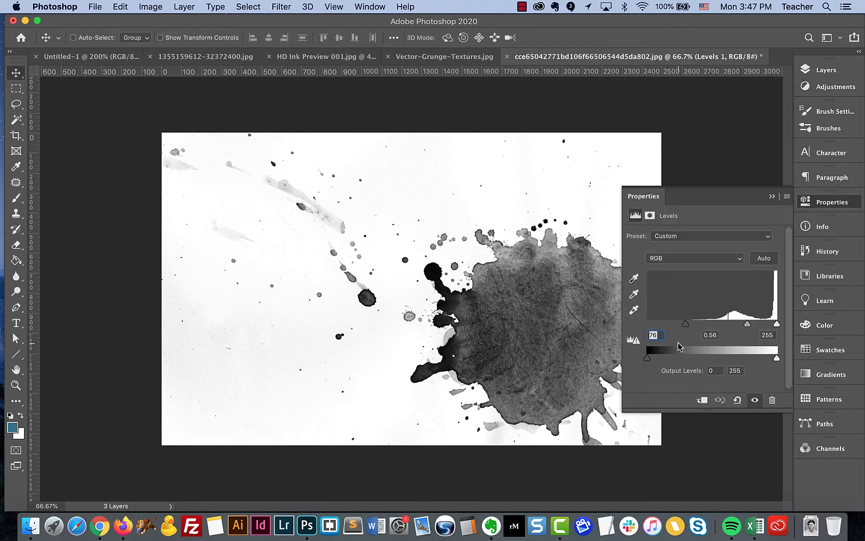
mouse_move(688, 327)
mouse_down()
mouse_move(697, 327)
mouse_move(686, 325)
mouse_up()
drag(745, 326, 746, 323)
click(772, 197)
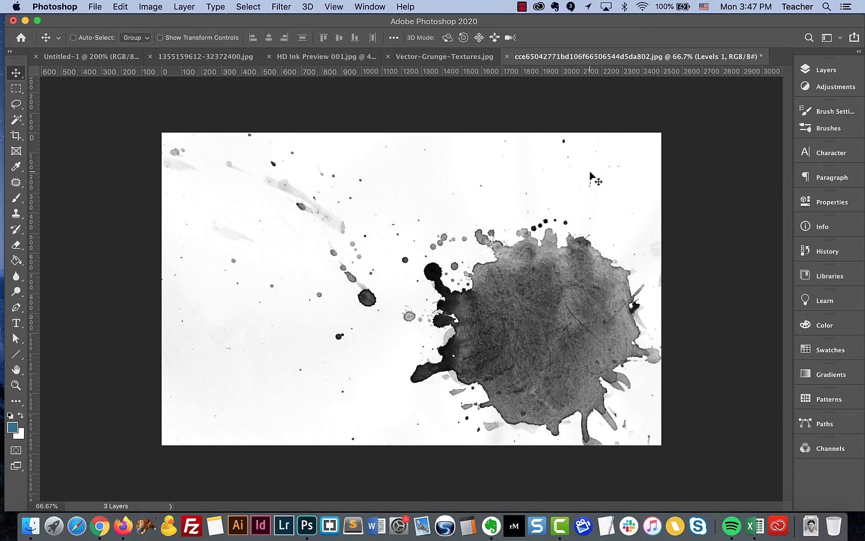
- Lasso only the small trail of dark droplets to the left of the main splatter
click(16, 103)
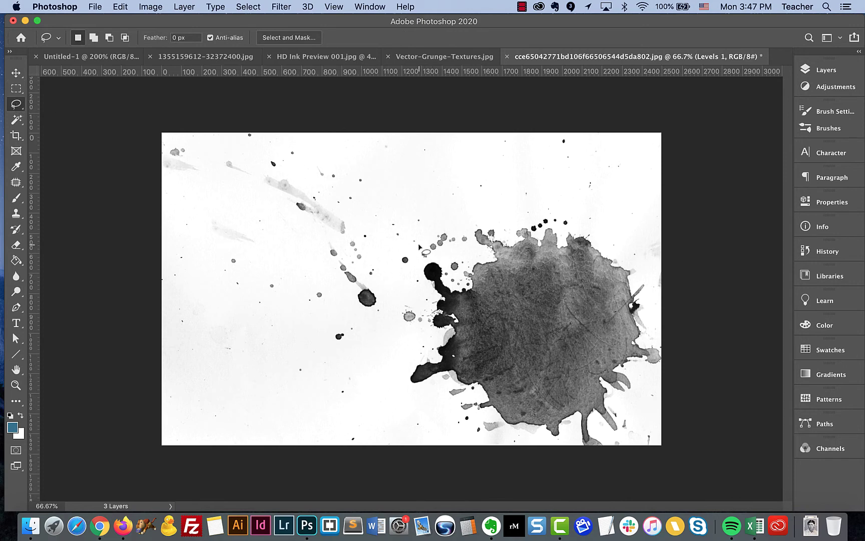
mouse_move(417, 232)
mouse_down()
mouse_move(411, 274)
mouse_move(390, 311)
mouse_move(388, 371)
mouse_move(397, 396)
mouse_move(467, 437)
mouse_up()
click(367, 321)
mouse_move(346, 347)
mouse_down()
mouse_move(388, 320)
mouse_move(396, 304)
mouse_move(331, 237)
mouse_move(317, 239)
mouse_move(314, 257)
mouse_move(335, 300)
mouse_move(320, 331)
mouse_move(324, 351)
mouse_move(365, 345)
mouse_up()
- Define the selected droplet trail as a brush preset named splat and activate the Brush tool
click(147, 6)
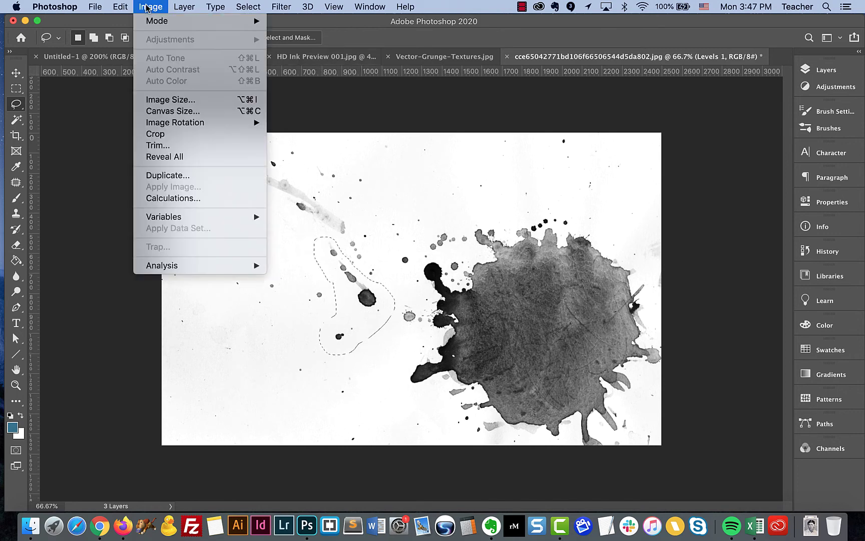
mouse_move(124, 7)
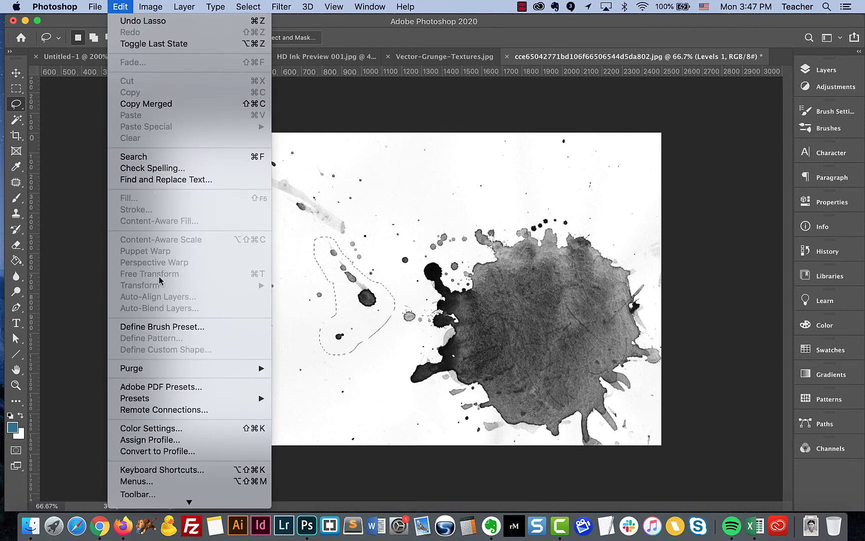
click(150, 327)
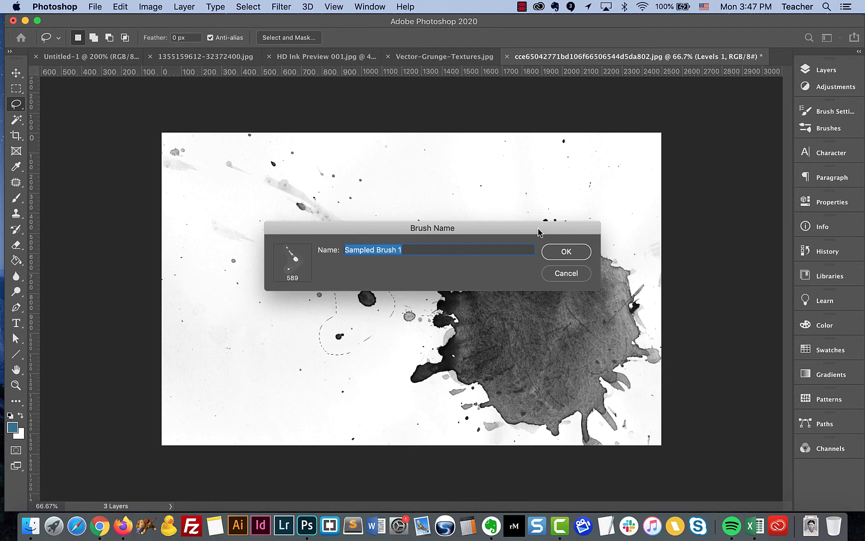
text(splat)
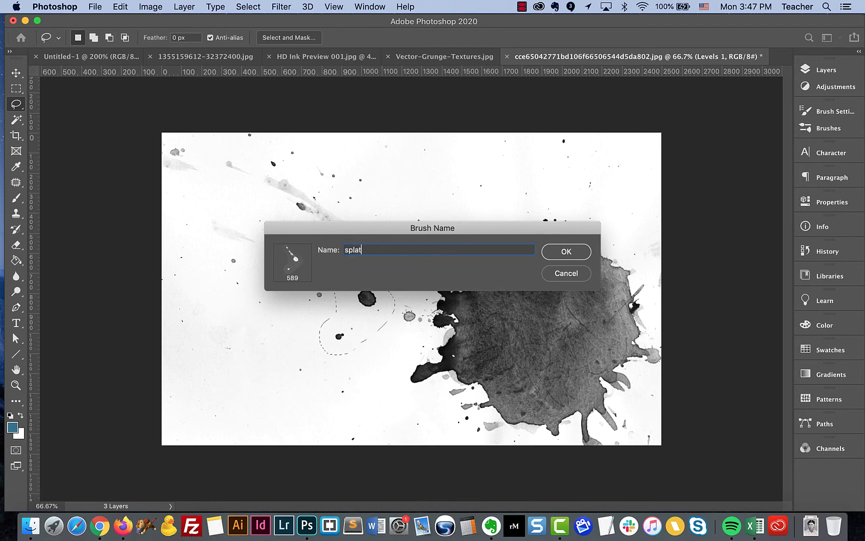
key(Return)
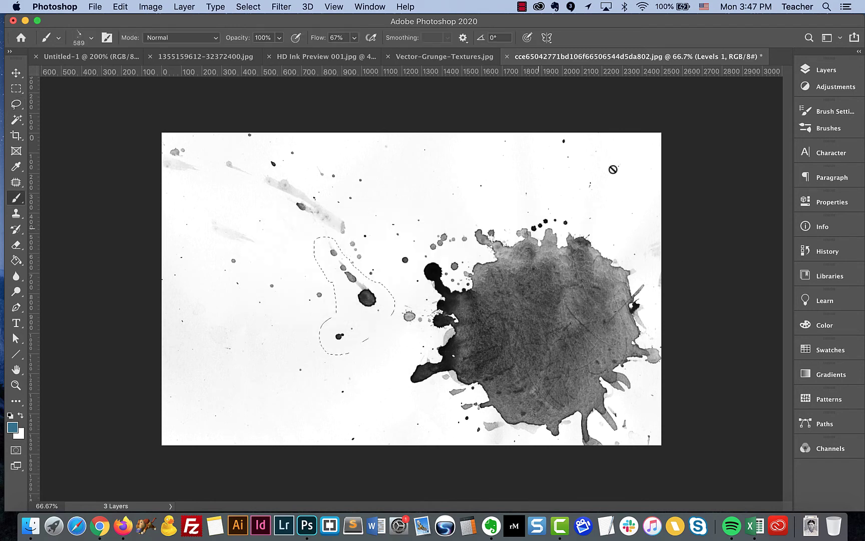
- Switch to Untitled-1 and stamp the droplet brush once at 589 px to the right of the watercolor splat
click(92, 56)
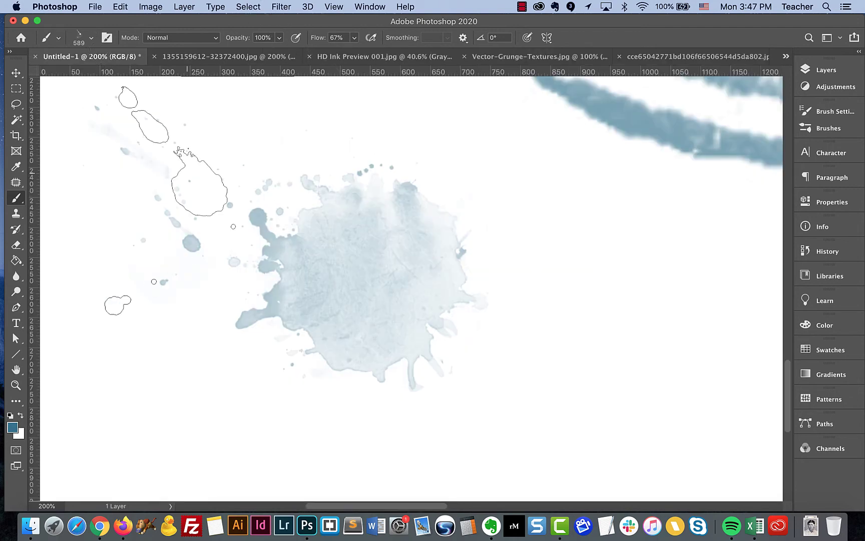
click(623, 330)
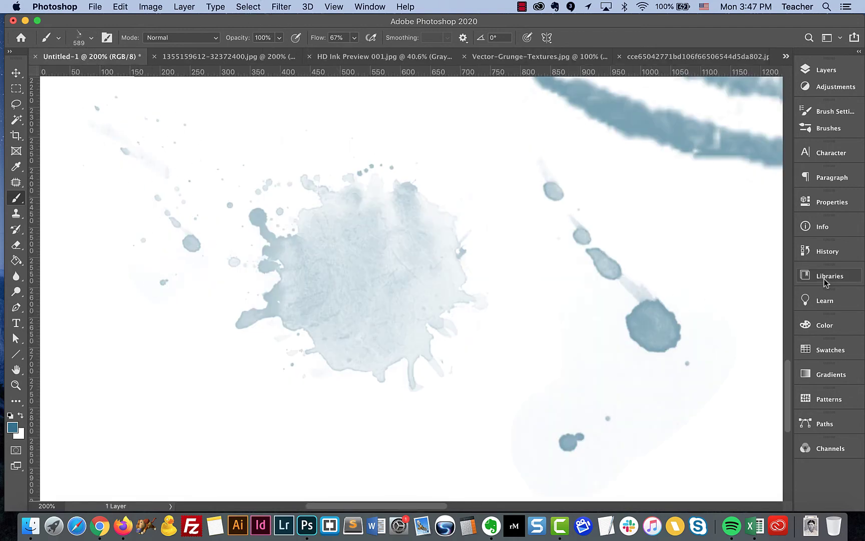
- Start opening an image and browse from Desktop through organize, 2201 EI resources and brush-demo to the files-to-make-brushes folder
mouse_move(632, 20)
mouse_down()
mouse_move(634, 39)
mouse_move(628, 20)
mouse_up()
click(95, 6)
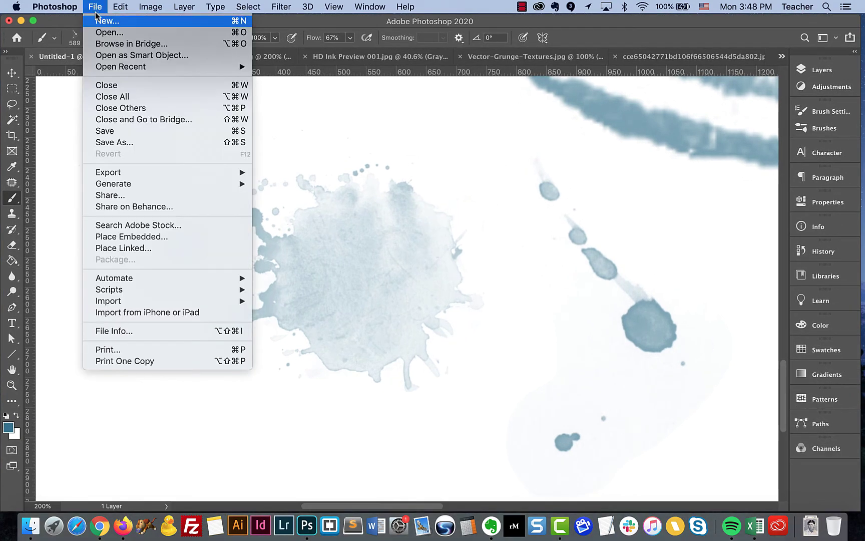
click(109, 31)
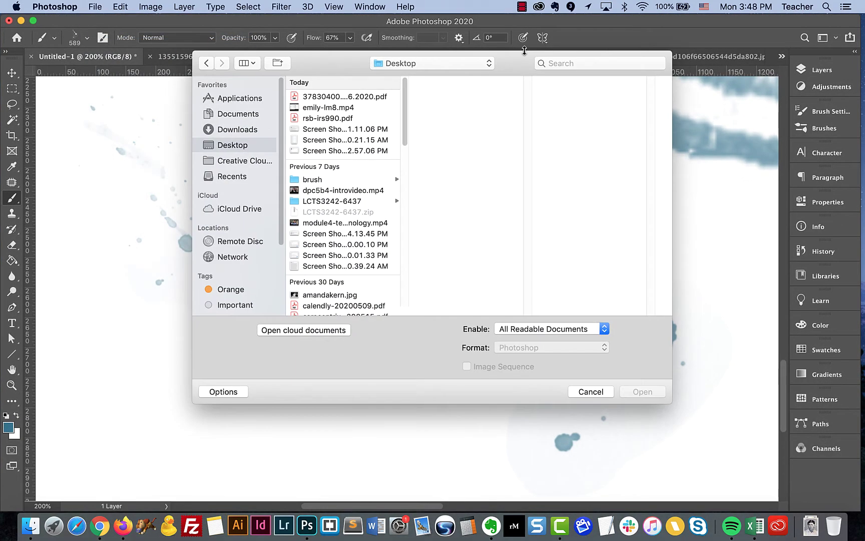
scroll(389, 286, down, 3)
scroll(380, 288, down, 10)
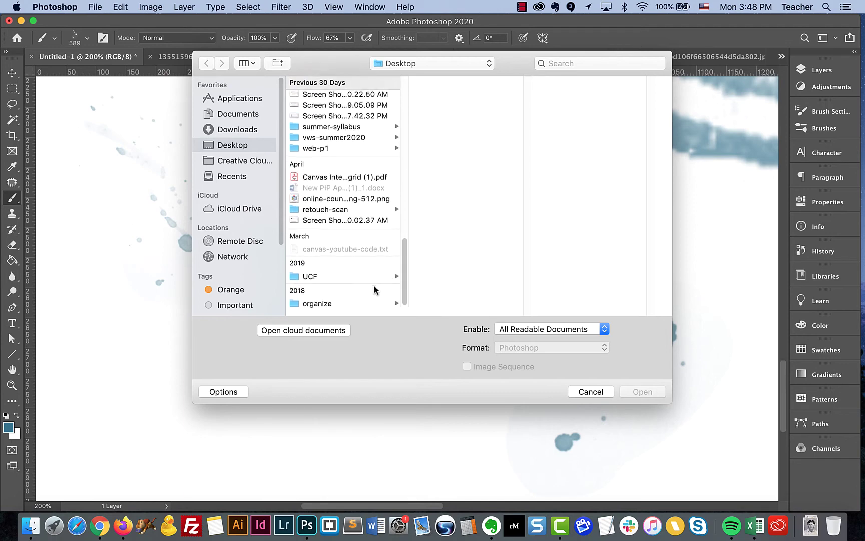
click(346, 310)
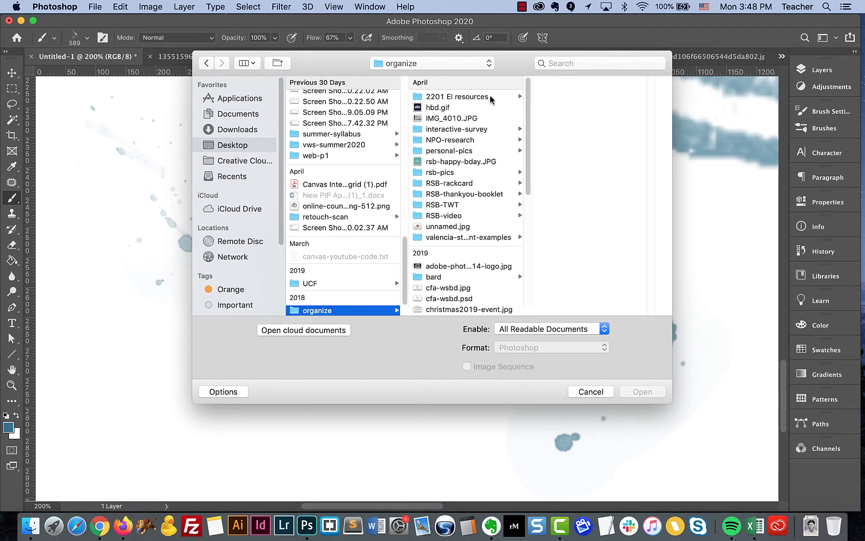
click(491, 97)
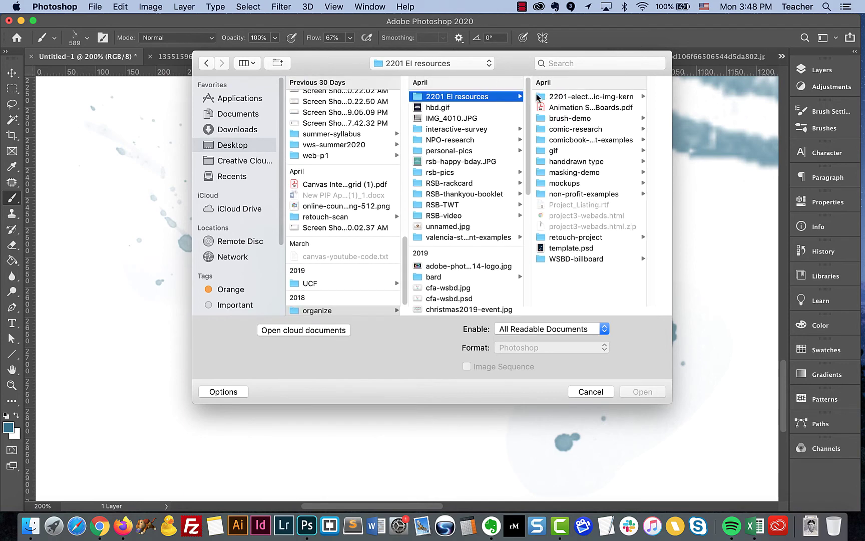
click(580, 95)
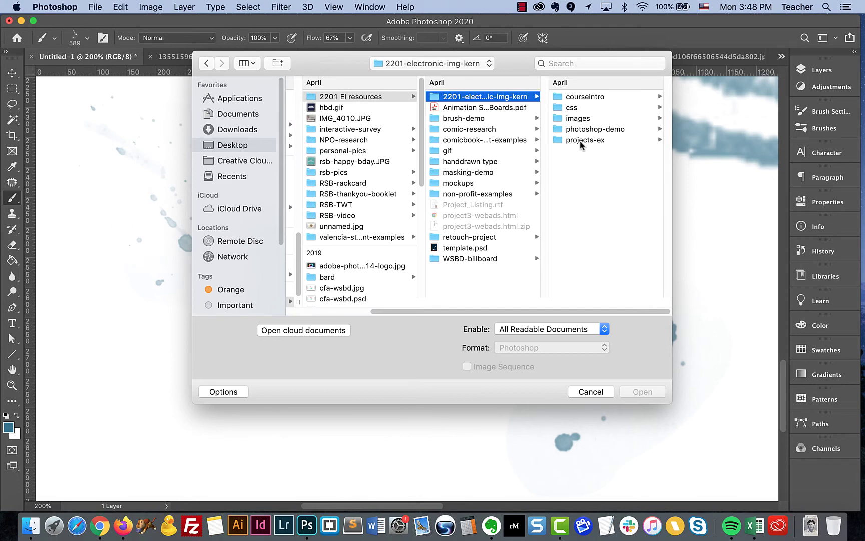
click(483, 119)
click(586, 108)
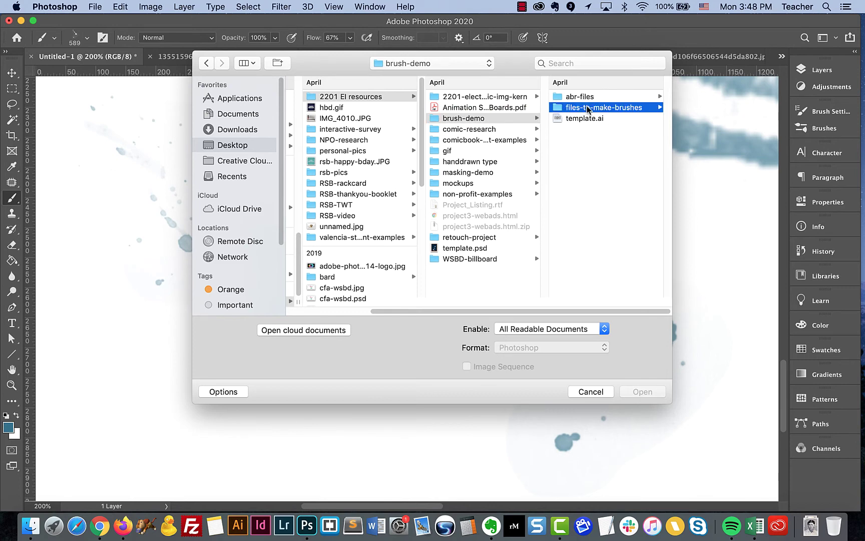
- Open the red watercolor splatter image 14016961-Drop-of-red-watercolor-on-white-paper-Stock-Photo-blood-splatter-sketch.jpg
scroll(607, 273, down, 5)
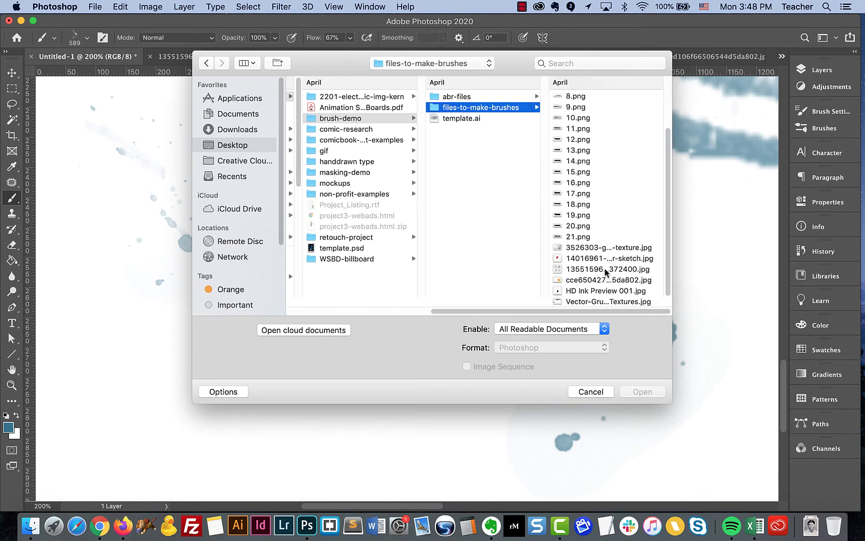
click(580, 257)
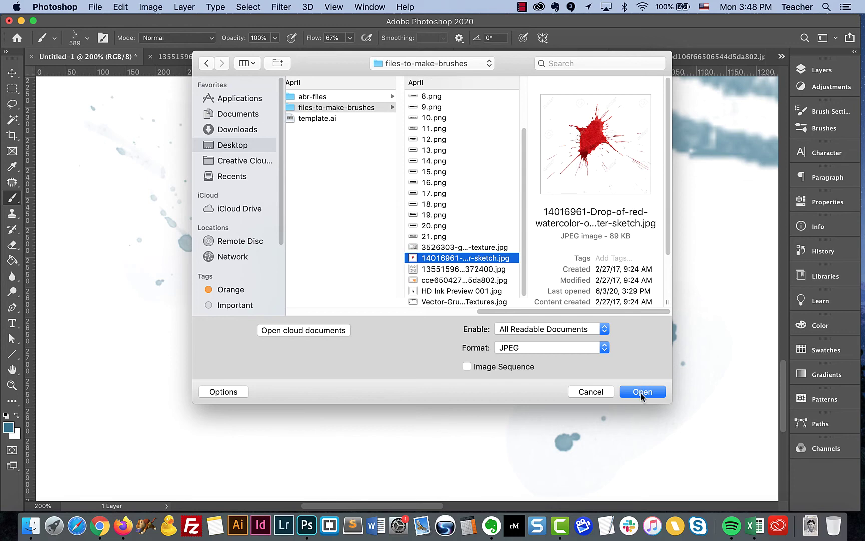
click(643, 392)
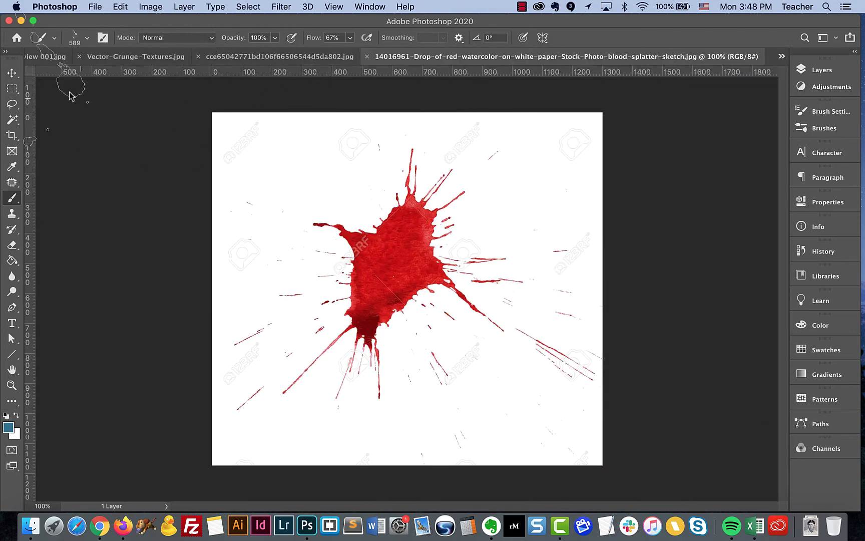
- Add a Black & White adjustment layer above the red splatter
click(11, 73)
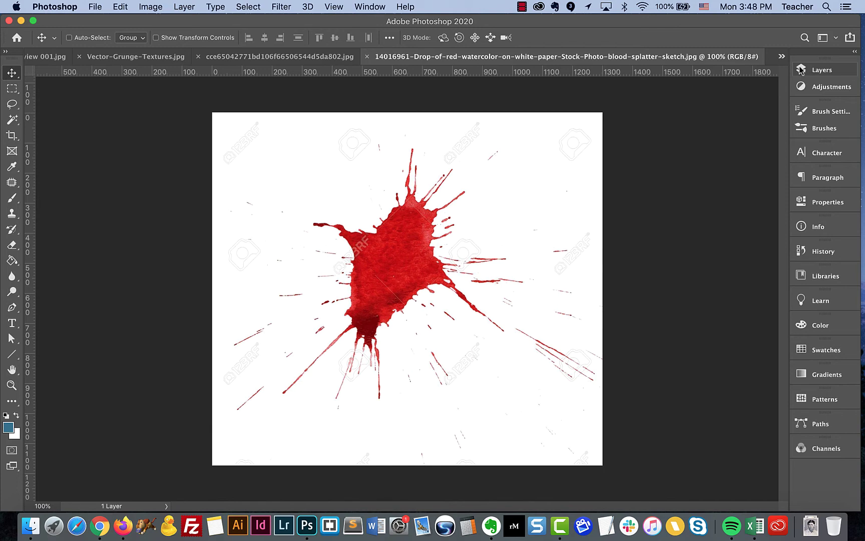
click(822, 88)
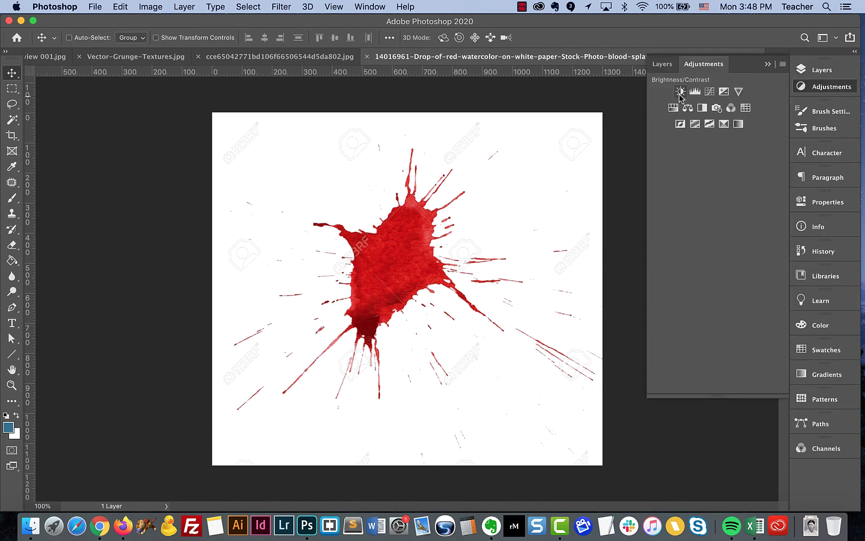
click(703, 109)
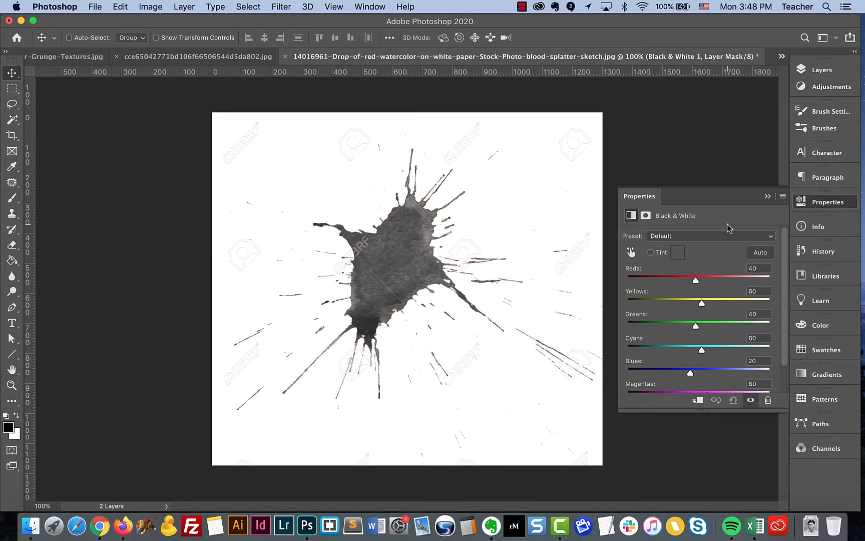
click(817, 71)
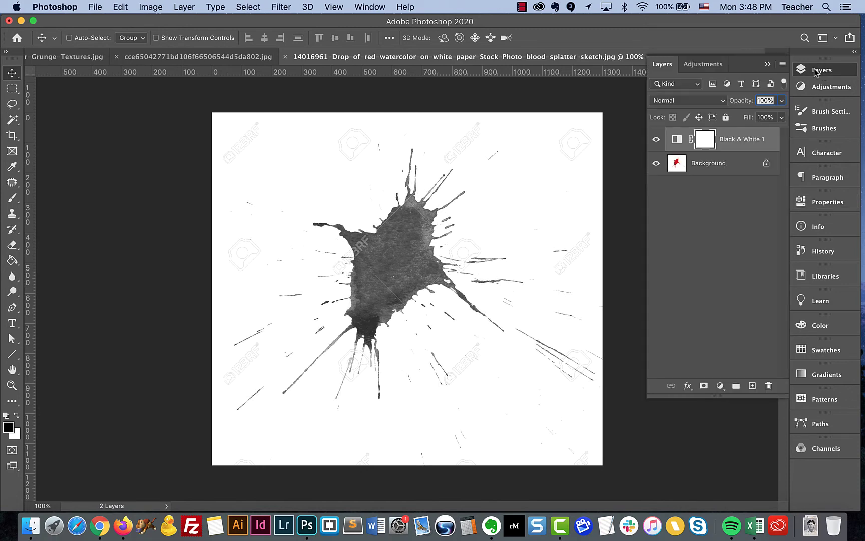
- Add a Levels adjustment layer and raise its shadow input level to 78 to darken the splatter
click(827, 87)
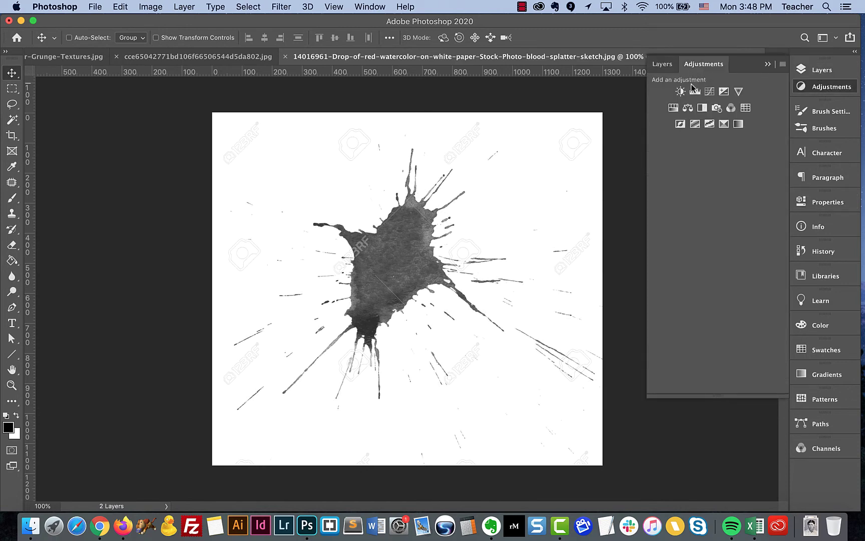
click(694, 94)
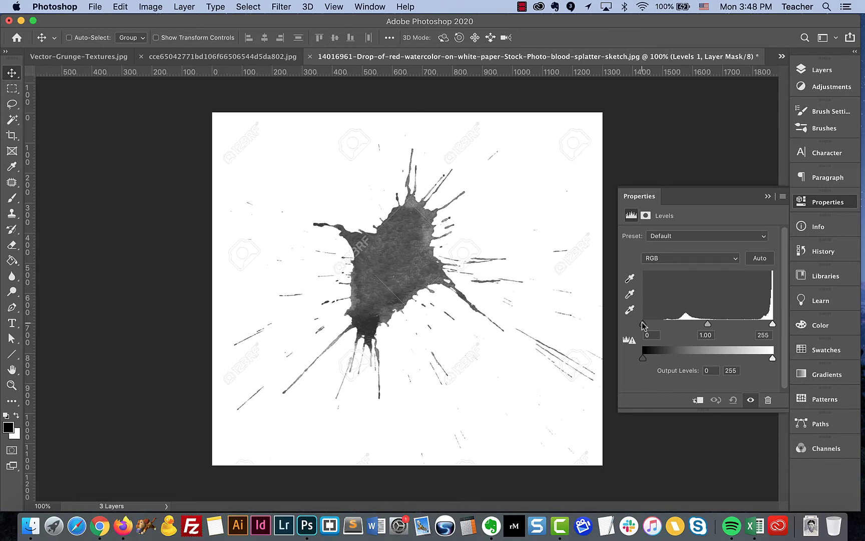
drag(643, 325, 687, 310)
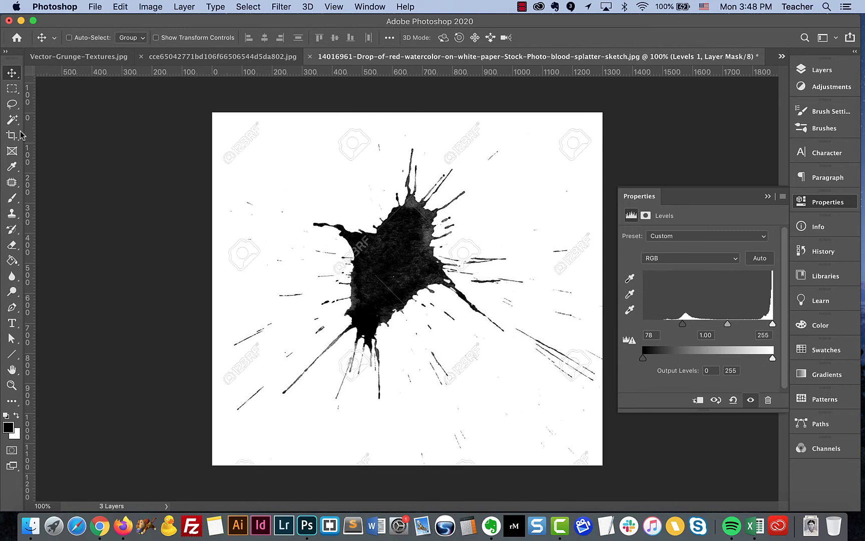
click(12, 104)
mouse_move(312, 194)
mouse_down()
mouse_move(284, 279)
mouse_move(249, 289)
mouse_move(223, 328)
mouse_move(218, 344)
mouse_move(232, 350)
mouse_move(271, 337)
mouse_move(225, 430)
mouse_move(269, 417)
mouse_move(286, 429)
mouse_move(314, 404)
mouse_move(329, 426)
mouse_move(365, 416)
mouse_move(365, 405)
mouse_move(384, 418)
mouse_move(395, 401)
mouse_move(395, 369)
mouse_move(437, 403)
mouse_up()
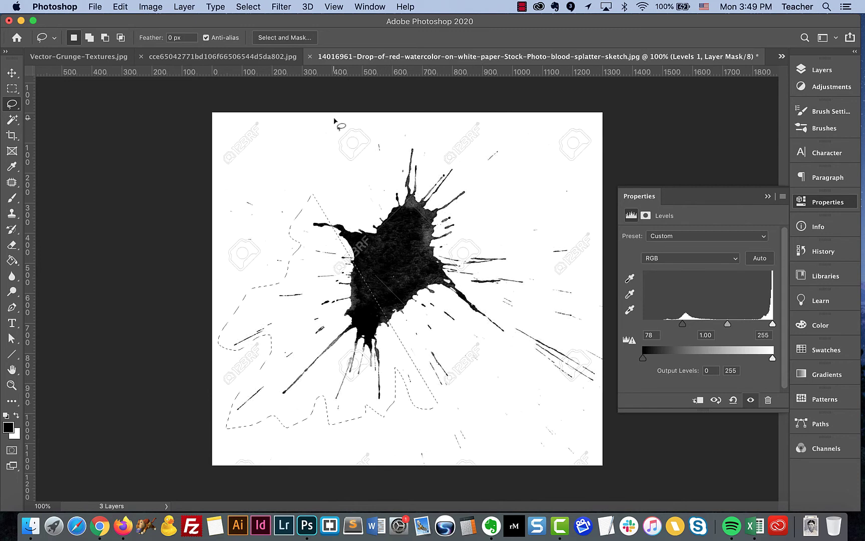
click(372, 190)
- Flatten the image so the adjustments merge into the Background layer
click(818, 73)
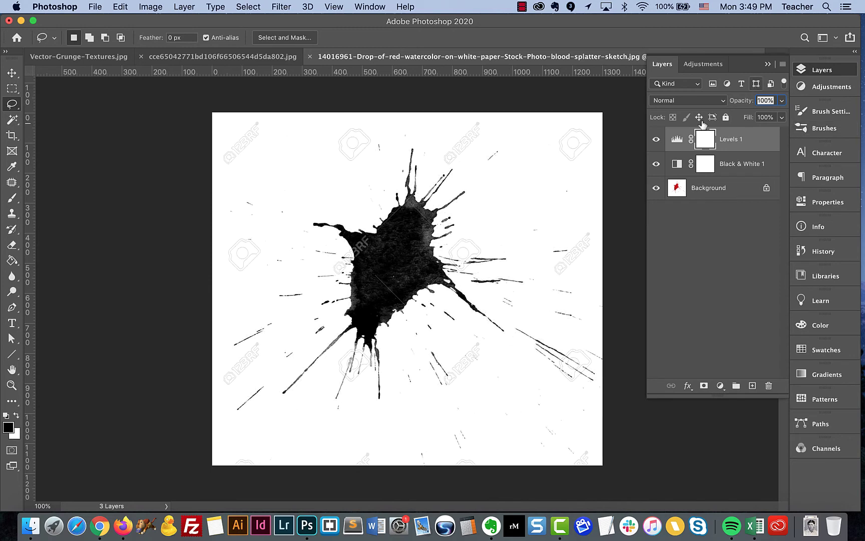
click(782, 65)
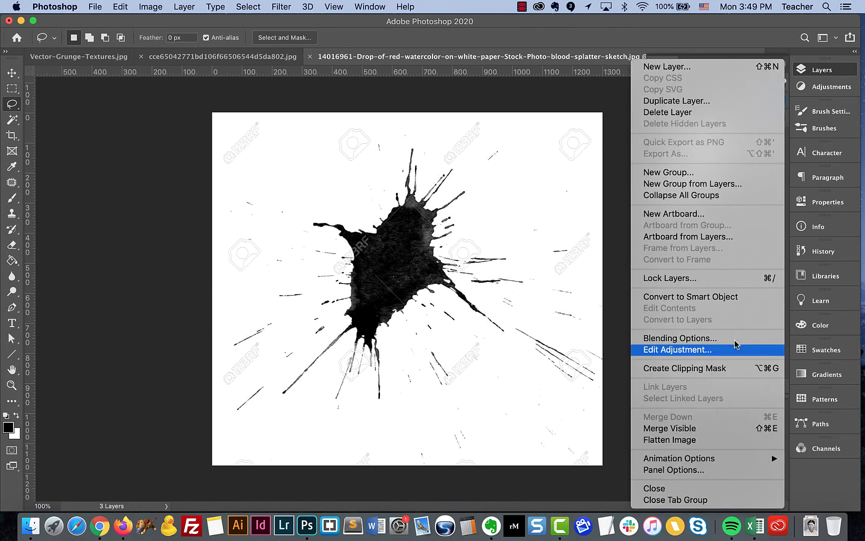
click(678, 443)
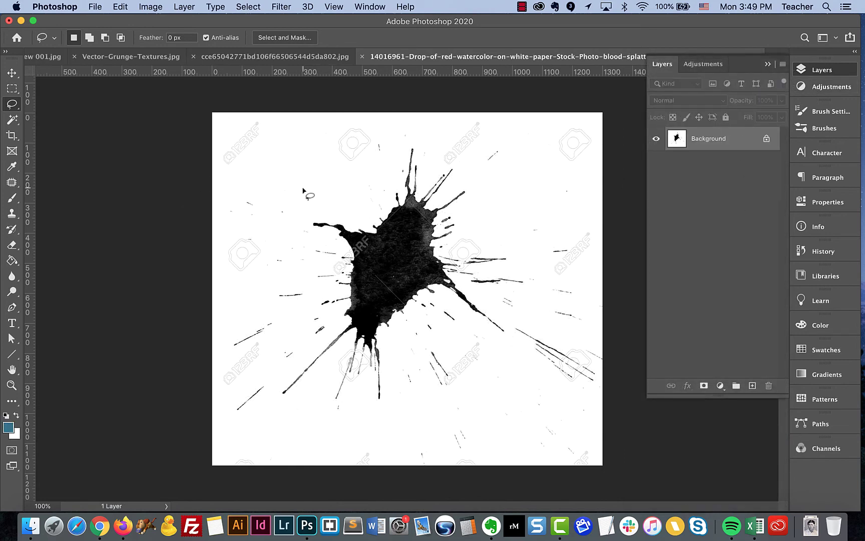
- Lasso the whole black splatter with its rays, adding the missing upper part and subtracting the stray area at the lower-right rays
mouse_move(323, 199)
mouse_down()
mouse_move(292, 267)
mouse_move(222, 349)
mouse_move(248, 349)
mouse_move(268, 337)
mouse_move(269, 354)
mouse_move(231, 412)
mouse_move(272, 422)
mouse_move(305, 401)
mouse_move(346, 422)
mouse_move(369, 408)
mouse_move(402, 414)
mouse_move(462, 395)
mouse_move(481, 377)
mouse_move(459, 395)
mouse_move(459, 387)
mouse_move(424, 383)
mouse_move(446, 346)
mouse_move(460, 401)
mouse_up()
key(alt)
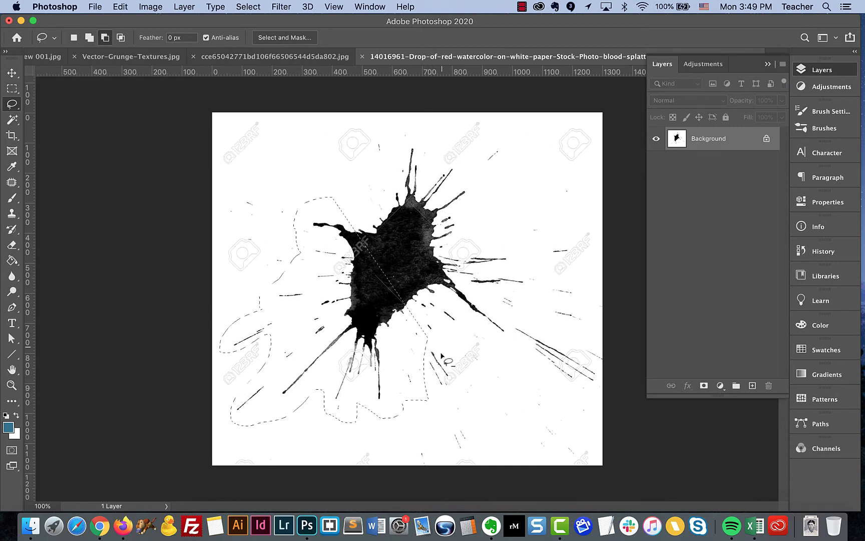
key(shift)
mouse_move(428, 336)
mouse_down()
mouse_move(493, 336)
mouse_move(512, 342)
mouse_move(533, 370)
mouse_move(516, 332)
mouse_move(530, 273)
mouse_move(513, 226)
mouse_move(458, 164)
mouse_move(444, 166)
mouse_move(409, 137)
mouse_move(337, 218)
mouse_up()
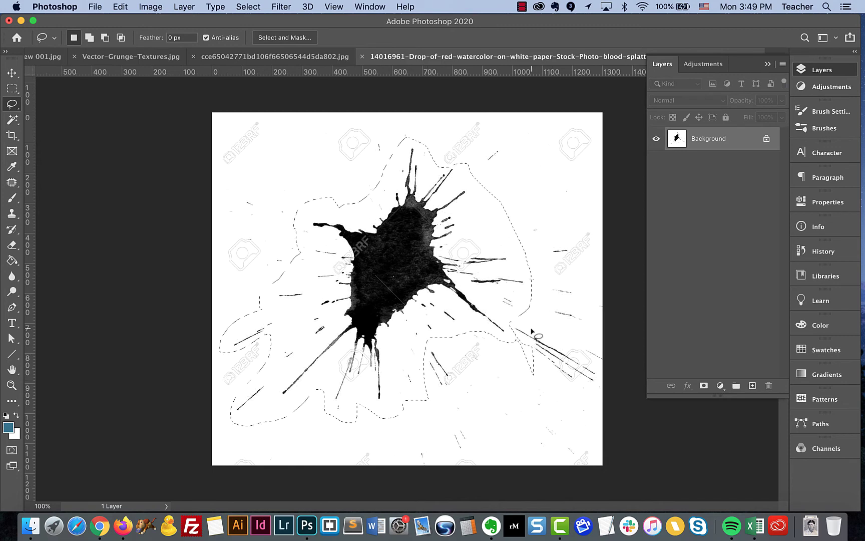
key(alt)
drag(511, 382, 559, 373)
key(alt)
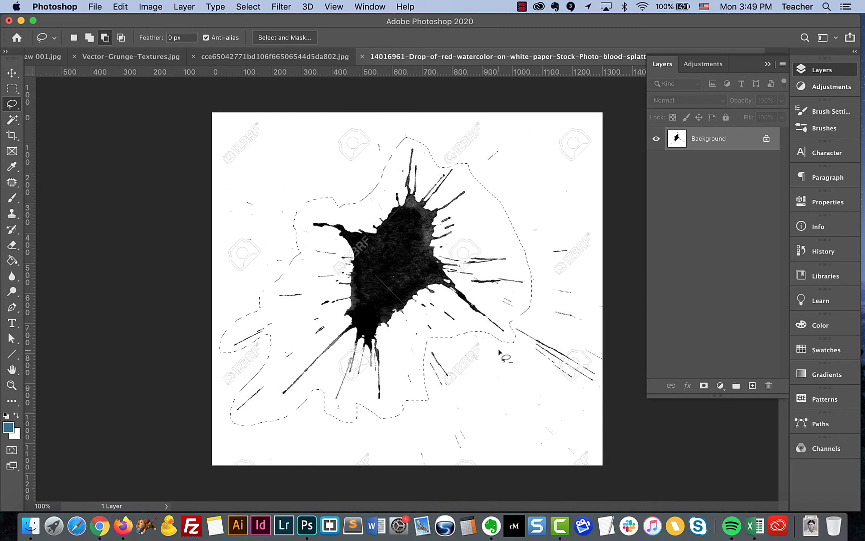
- Define the selected splatter as a brush preset named splat4 and activate the Brush tool
click(114, 7)
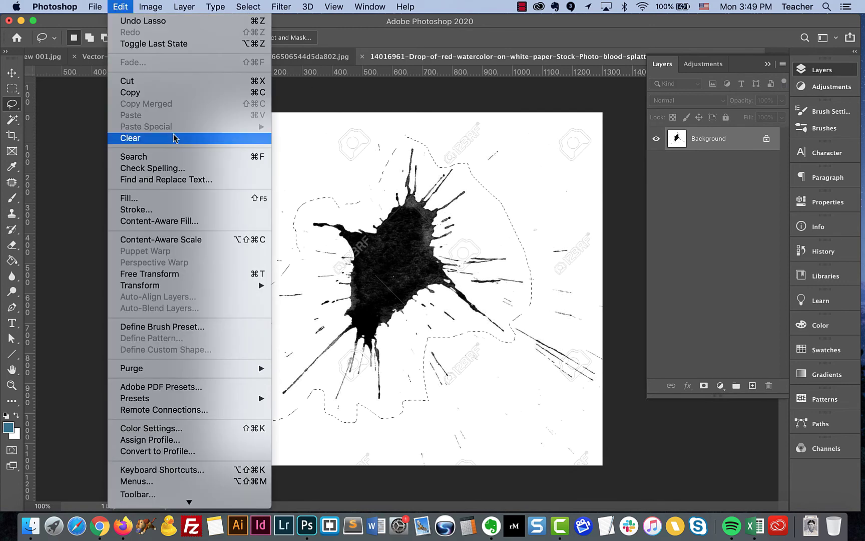
click(155, 327)
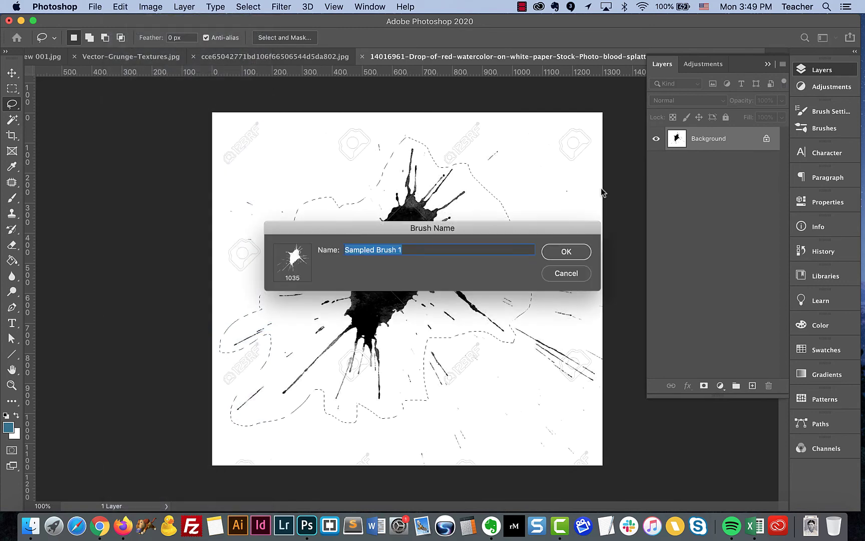
text(sl)
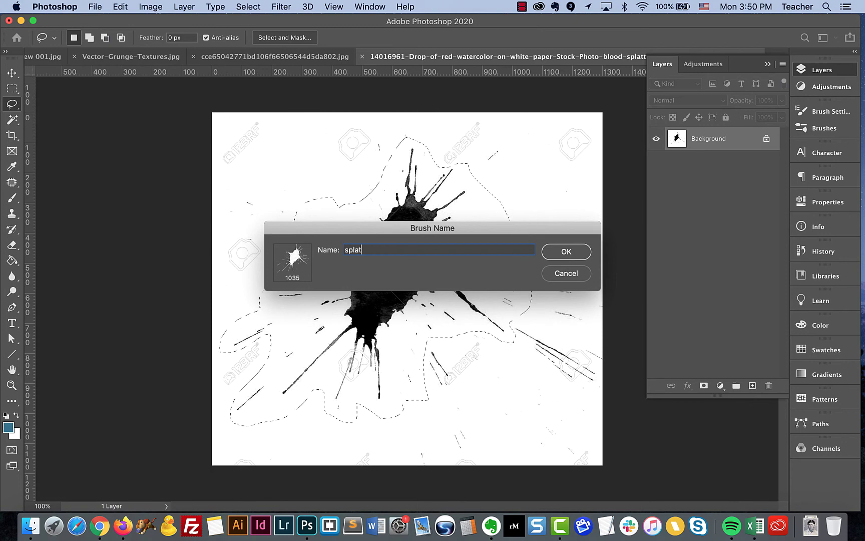
text(lat4)
key(Return)
key(b)
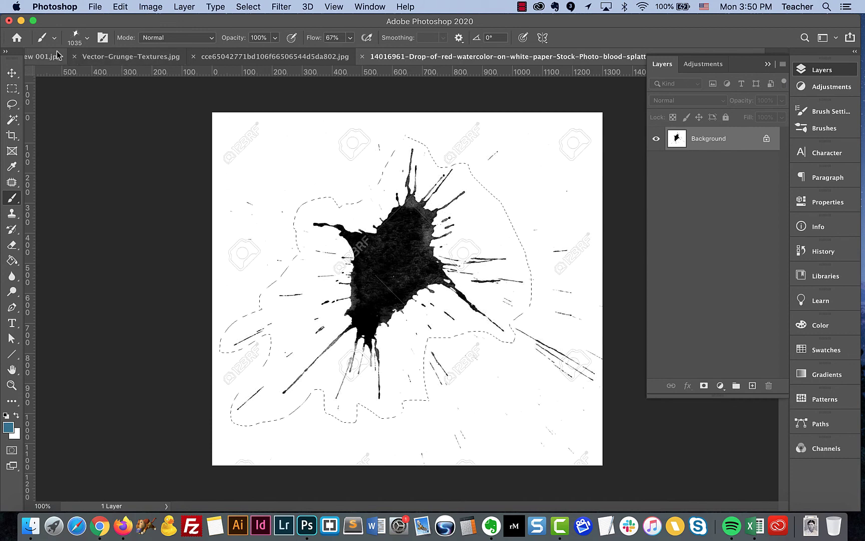
- Switch to Untitled-1, fit the canvas on screen and stamp the new splatter once at 1035 px between the two splatters along the canvas's right edge
click(377, 9)
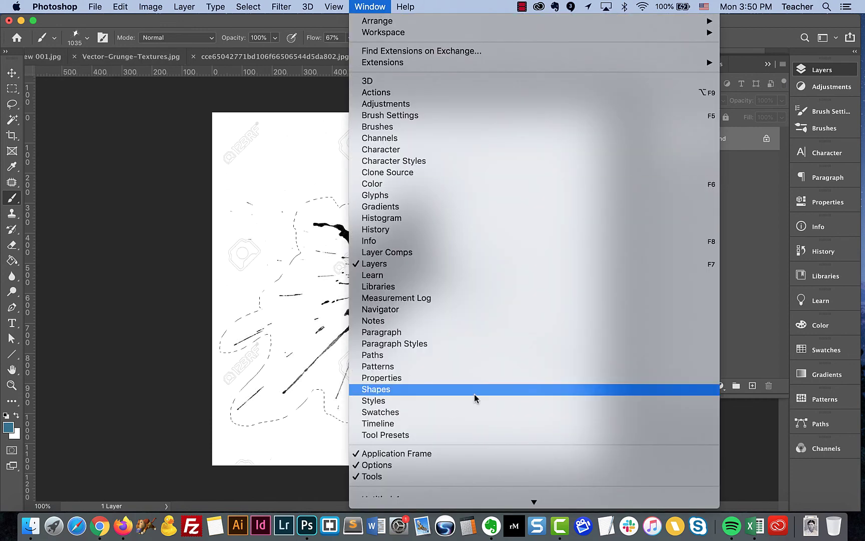
click(434, 444)
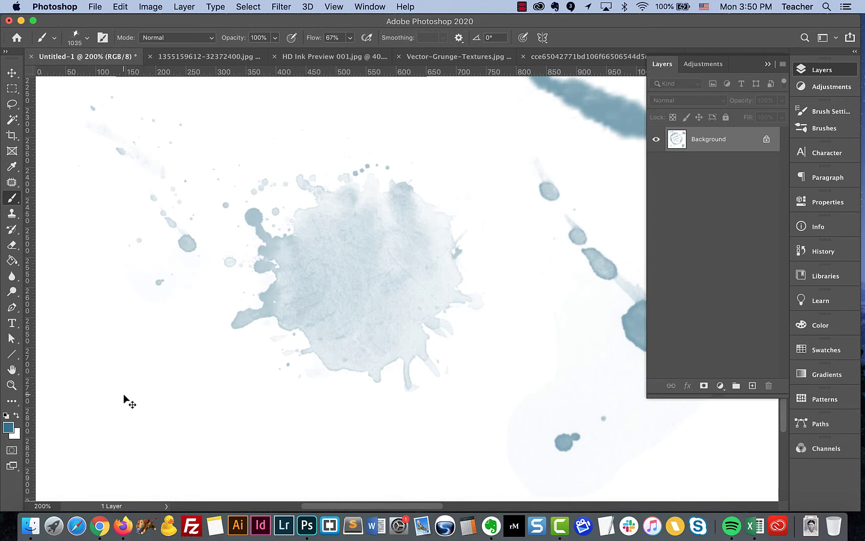
key(super+0)
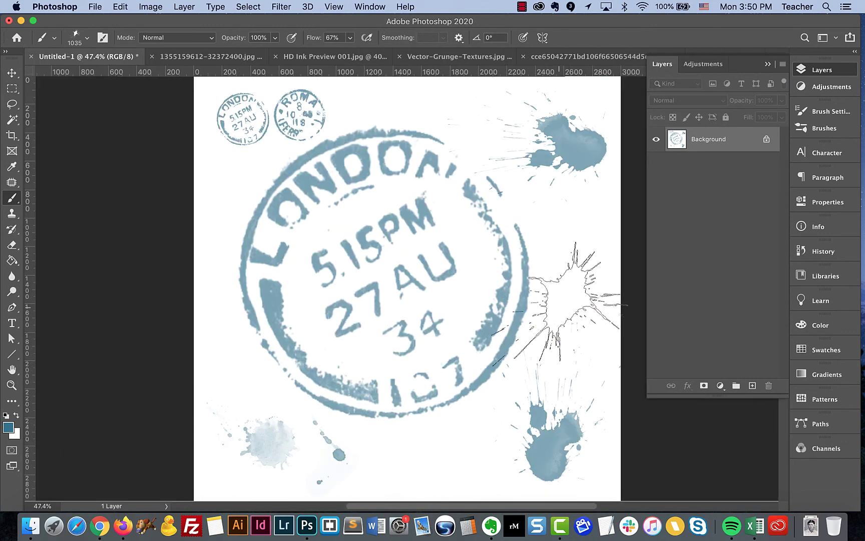
click(575, 251)
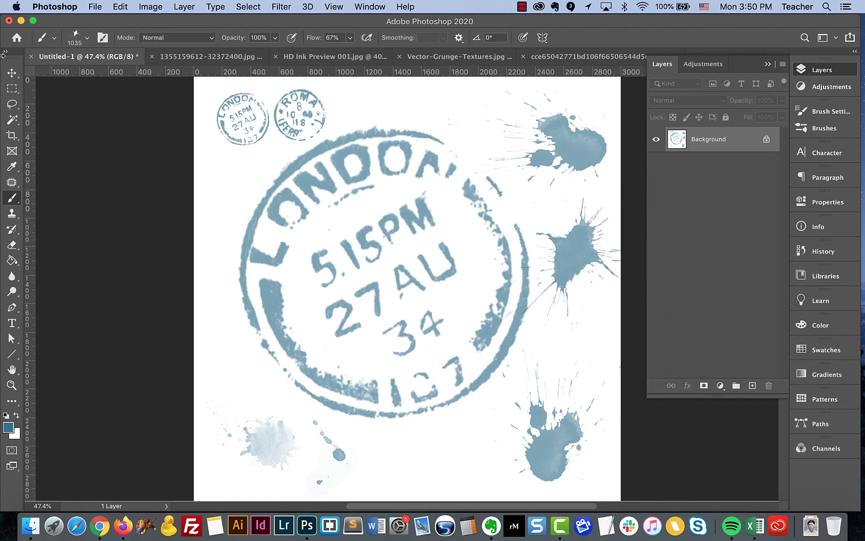
click(12, 73)
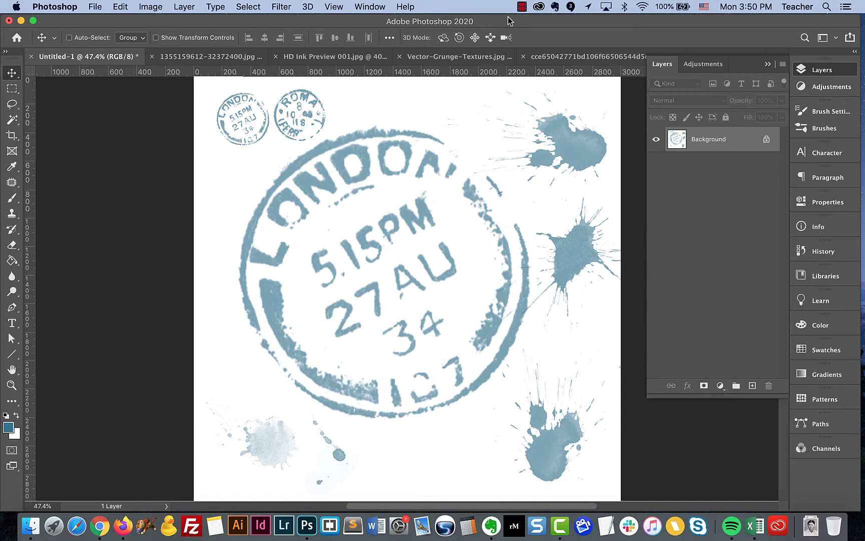
drag(498, 23, 501, 20)
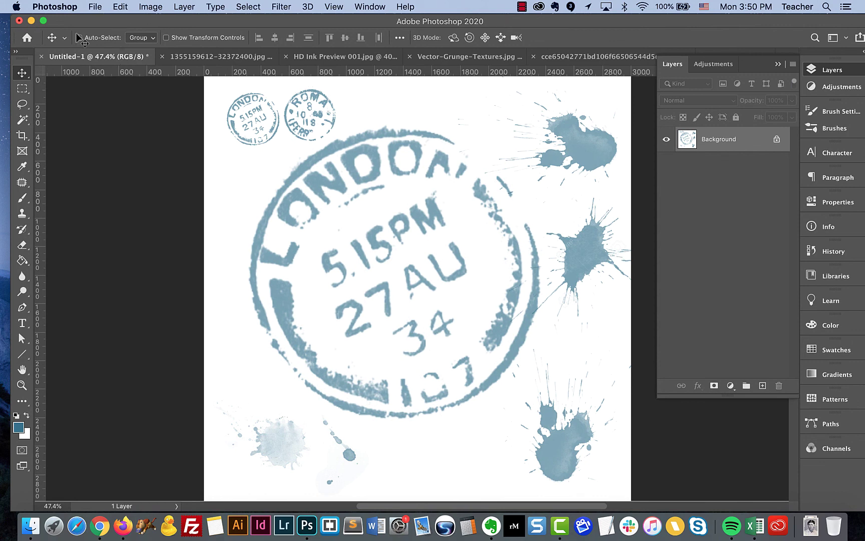
key(b)
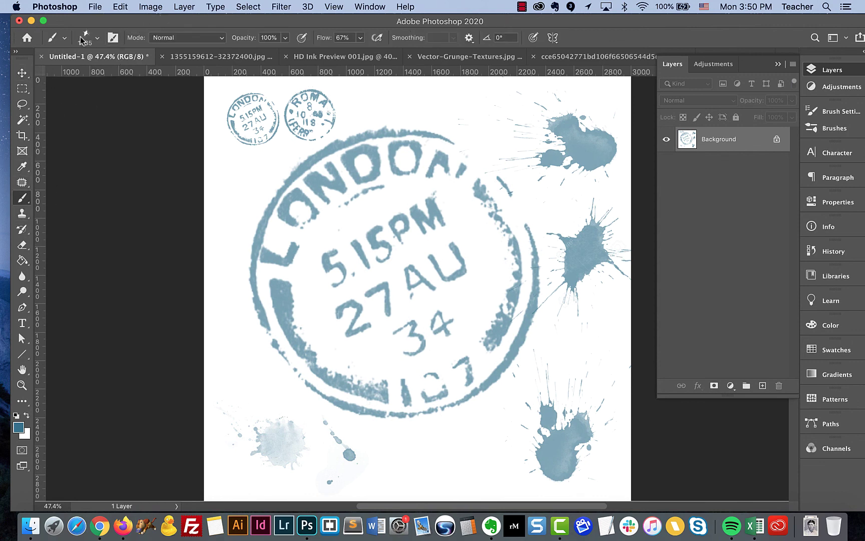
- Export the six custom brush presets from stamp-london through splat4 together as new-demo.abr in the abr-files folder
click(96, 39)
click(426, 60)
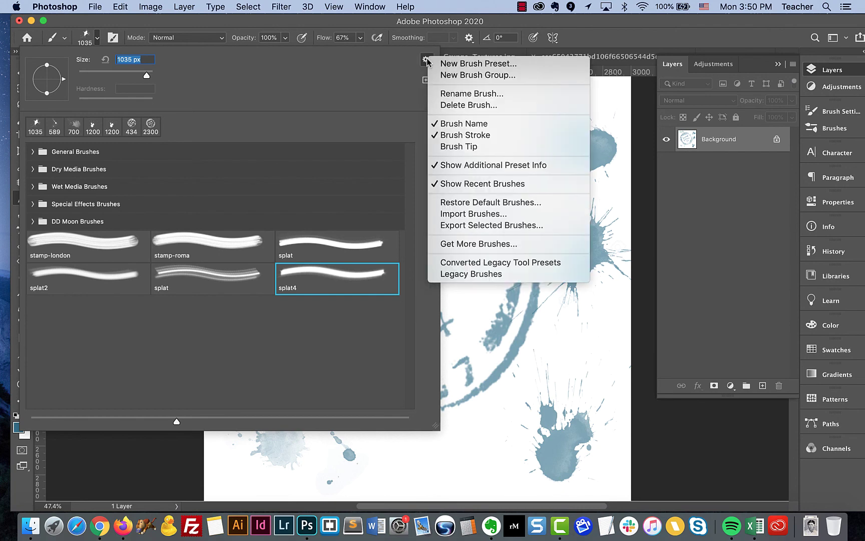
click(103, 251)
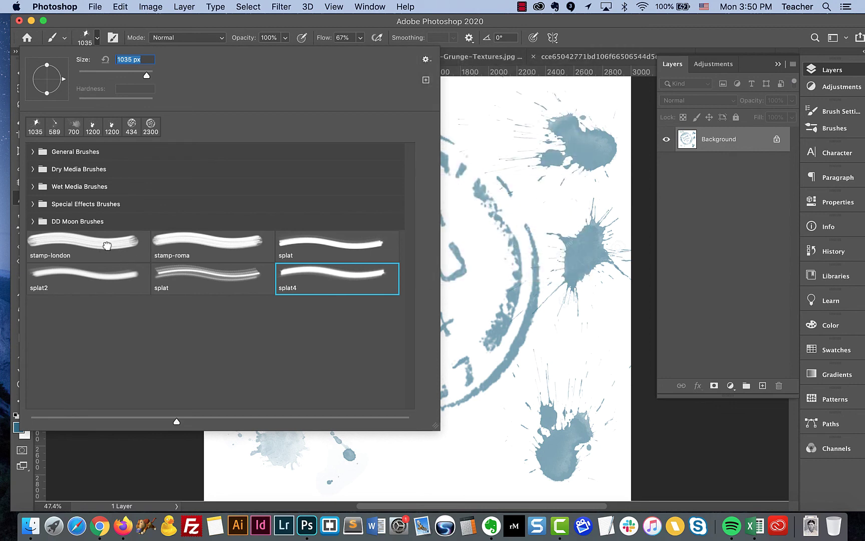
click(103, 250)
shift+click(323, 279)
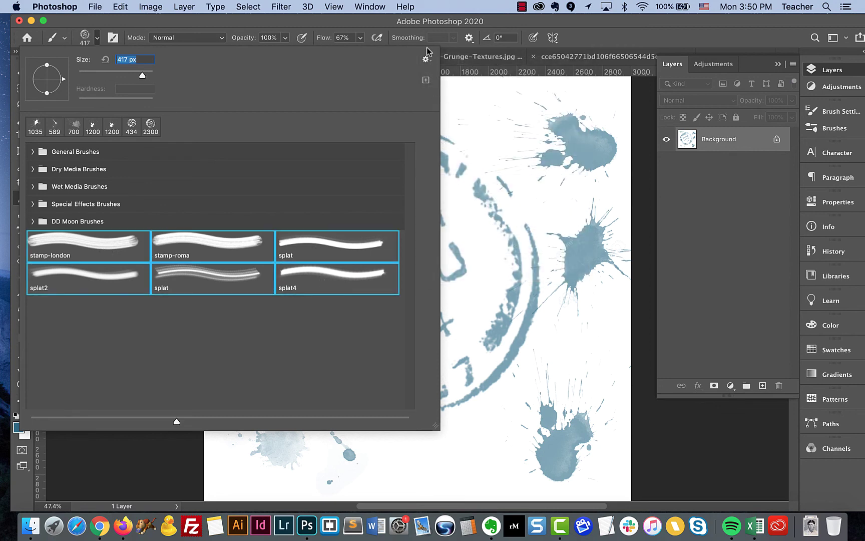
click(426, 60)
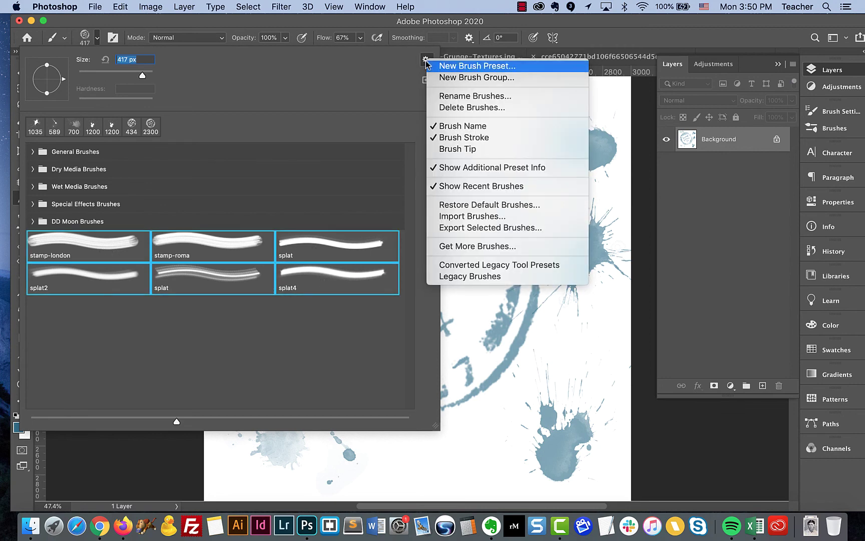
click(472, 229)
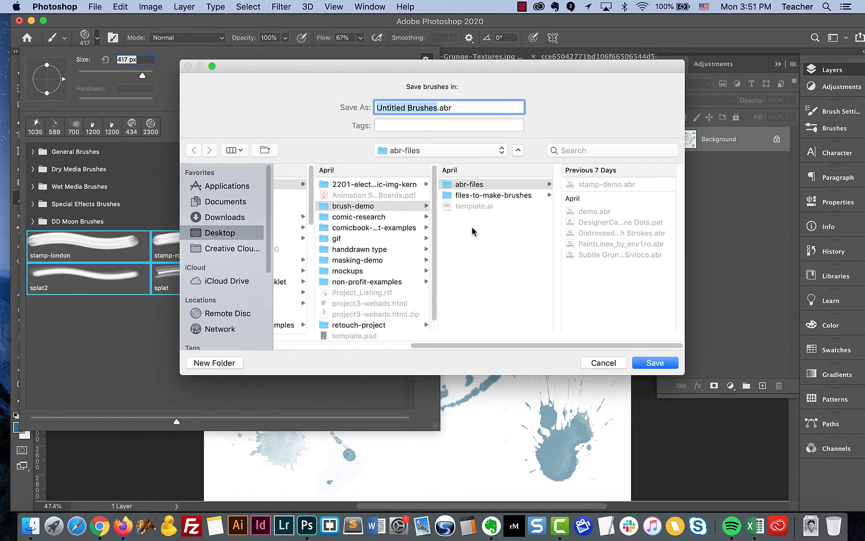
text(new-demo)
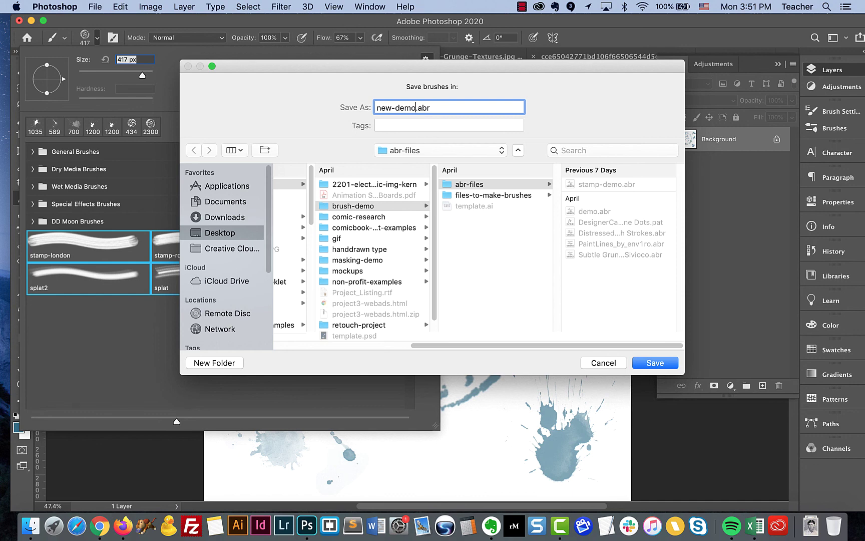
key(Return)
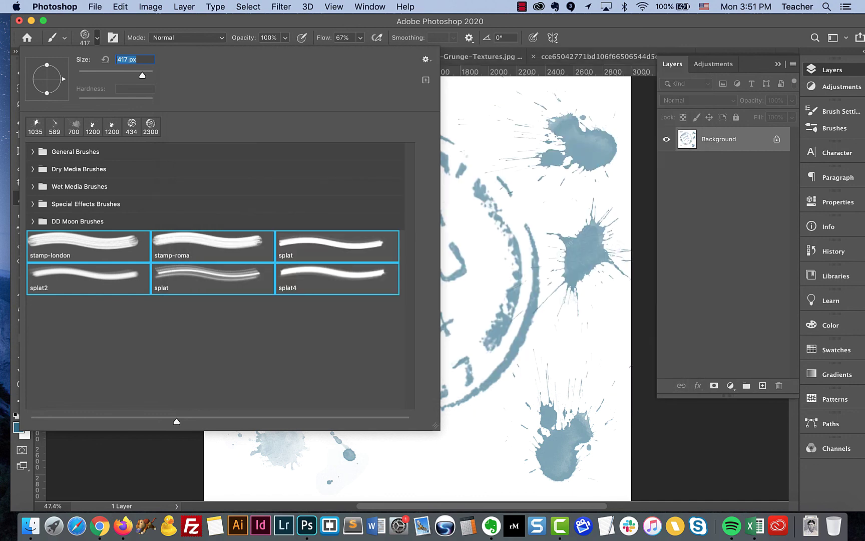
- Delete the six selected custom stamp and splat brushes from the preset list
click(426, 60)
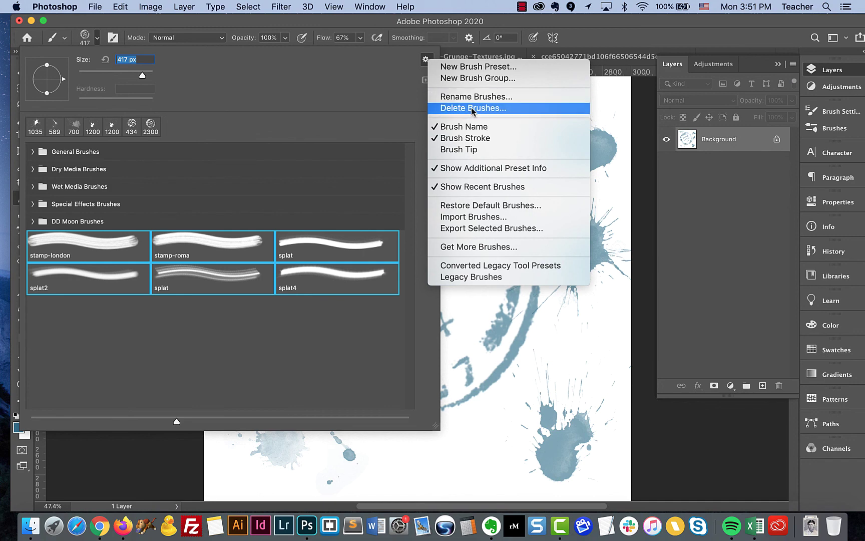
click(471, 108)
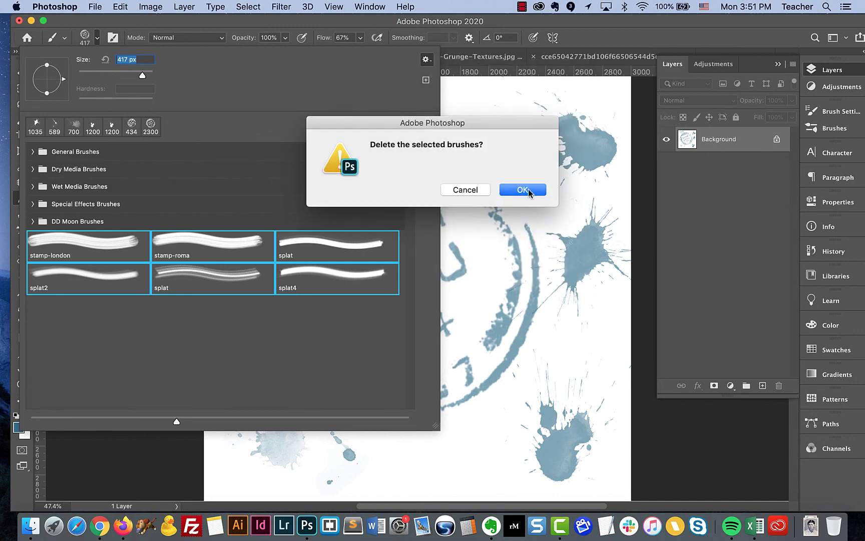
click(522, 190)
- Import the brush file new-demo.abr from the abr-files folder and expand the new-demo group to show its brushes
click(427, 59)
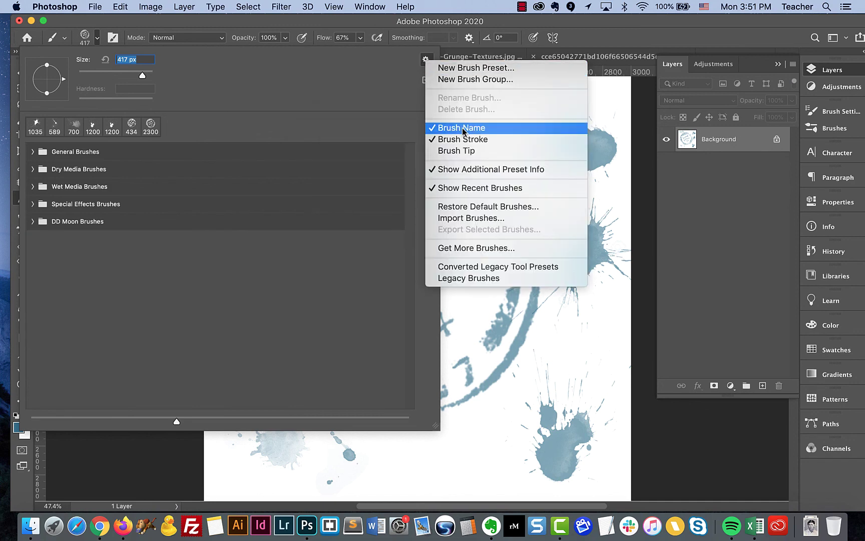
click(456, 218)
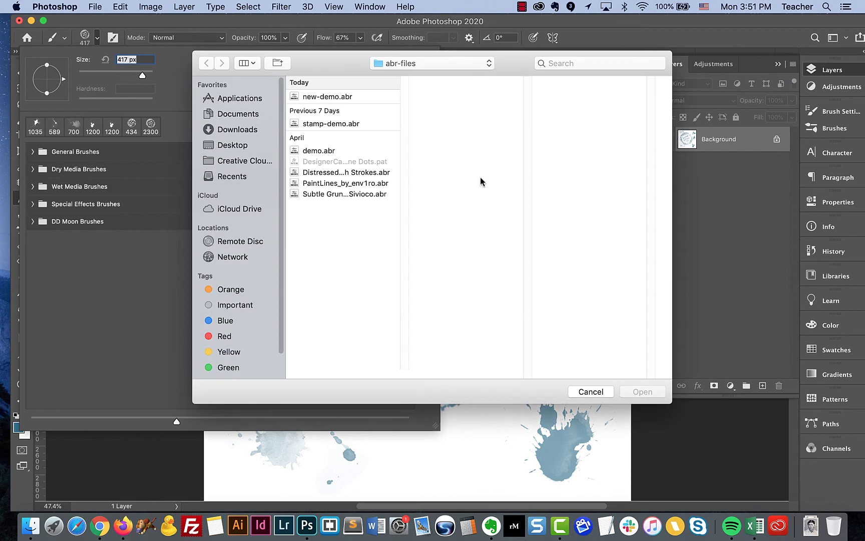
click(343, 97)
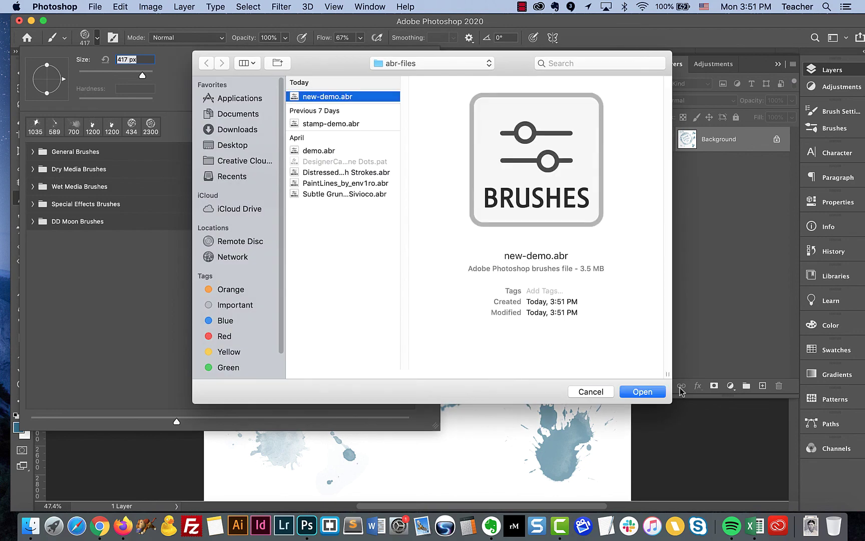
click(645, 391)
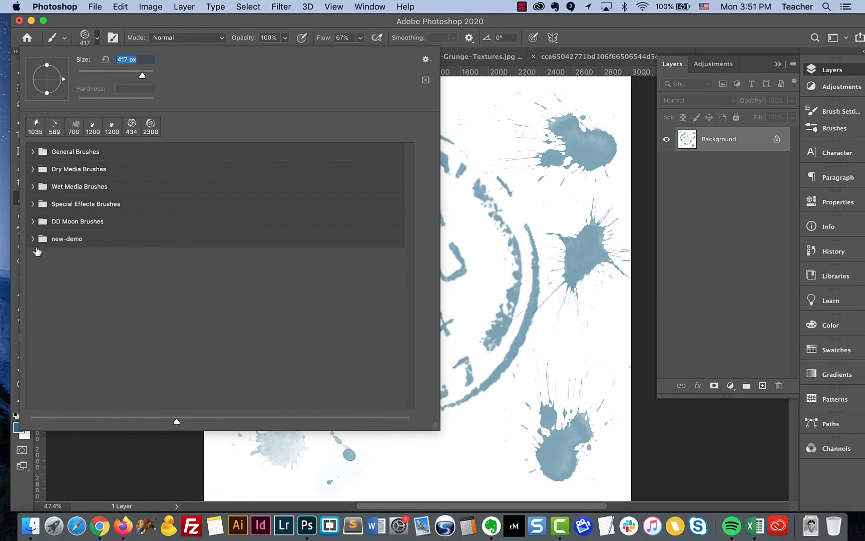
click(33, 239)
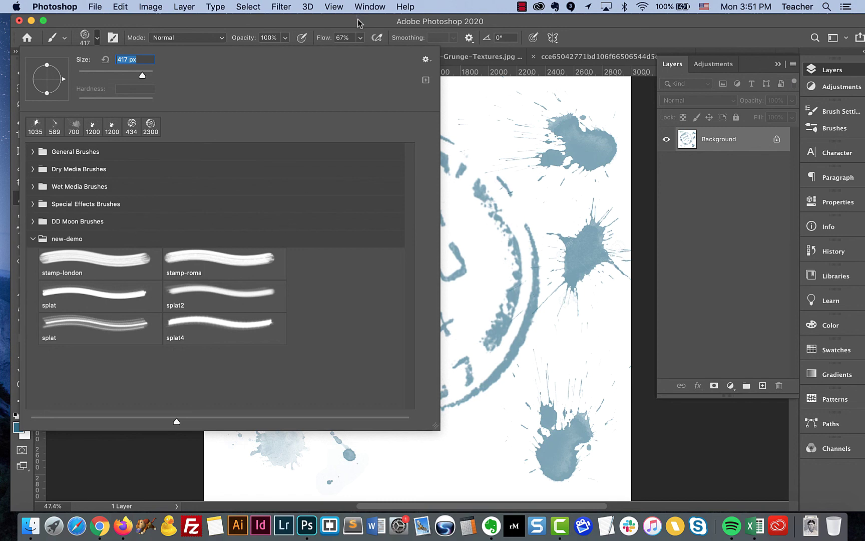
drag(357, 23, 354, 22)
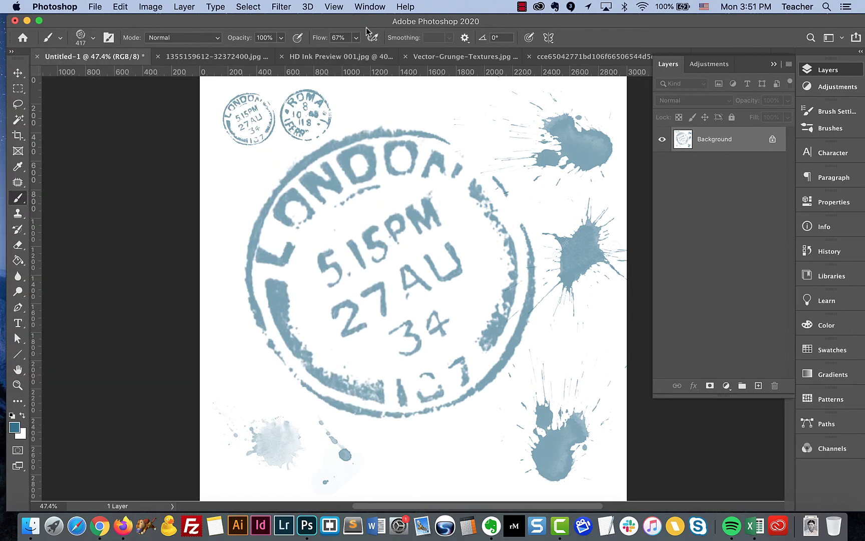